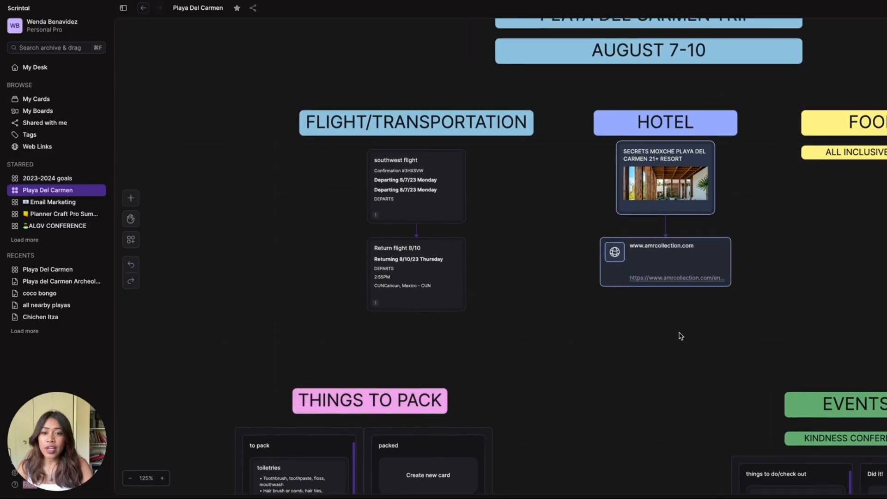
{"action": "scroll", "coordinate": [680, 336], "scroll_direction": "up", "scroll_amount": 3}
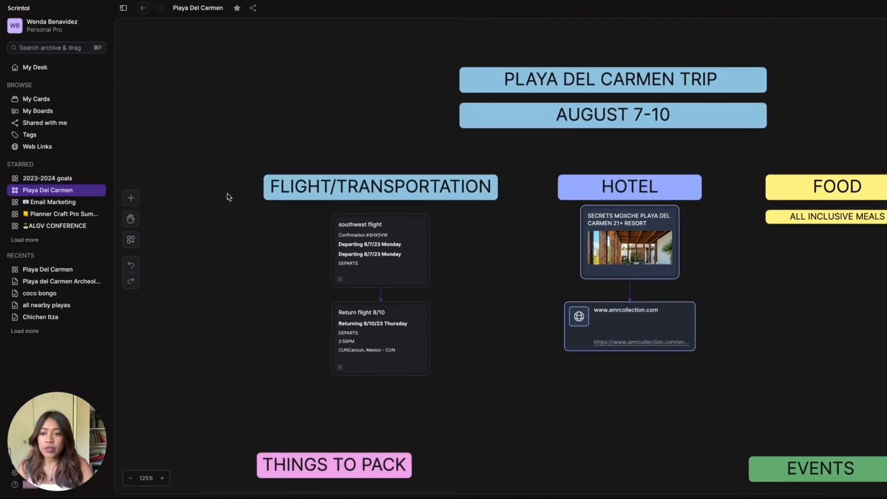
{"action": "left_click", "coordinate": [130, 197]}
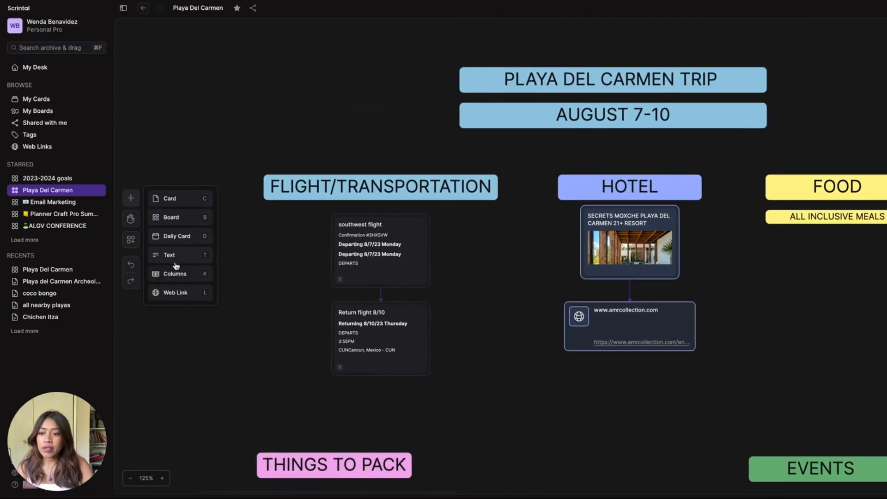
{"action": "left_click_drag", "start_coordinate": [178, 263], "coordinate": [305, 88]}
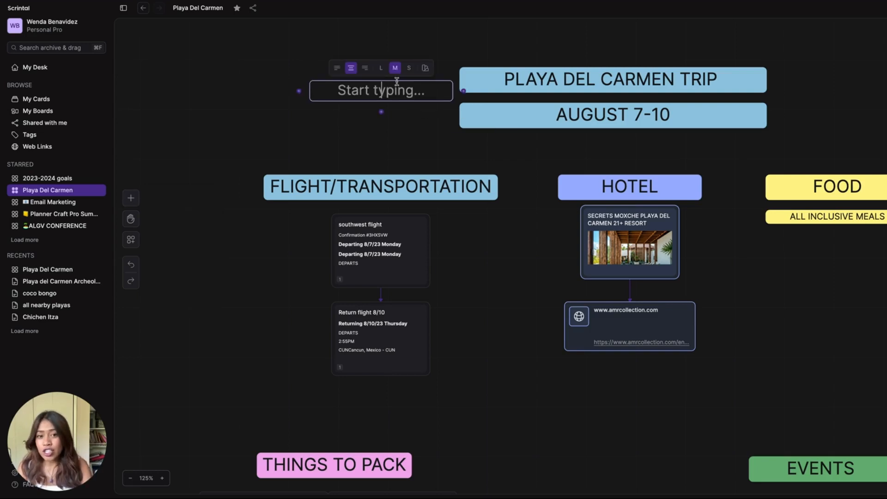
{"action": "left_click", "coordinate": [447, 69]}
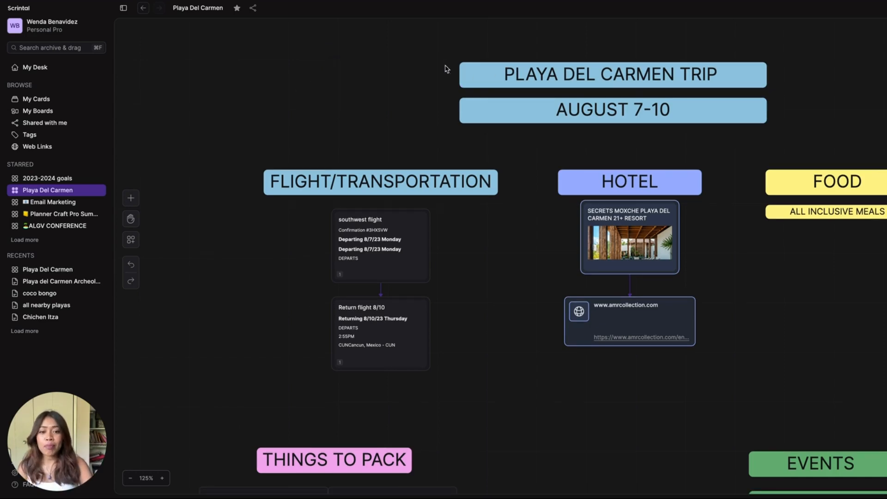
Step: Look over the trip board's title, flight, hotel, food, packing and events sections
{"action": "scroll", "coordinate": [514, 247], "scroll_direction": "down", "scroll_amount": 5}
{"action": "scroll", "coordinate": [514, 248], "scroll_direction": "right", "scroll_amount": 3}
{"action": "scroll", "coordinate": [514, 247], "scroll_direction": "up", "scroll_amount": 5}
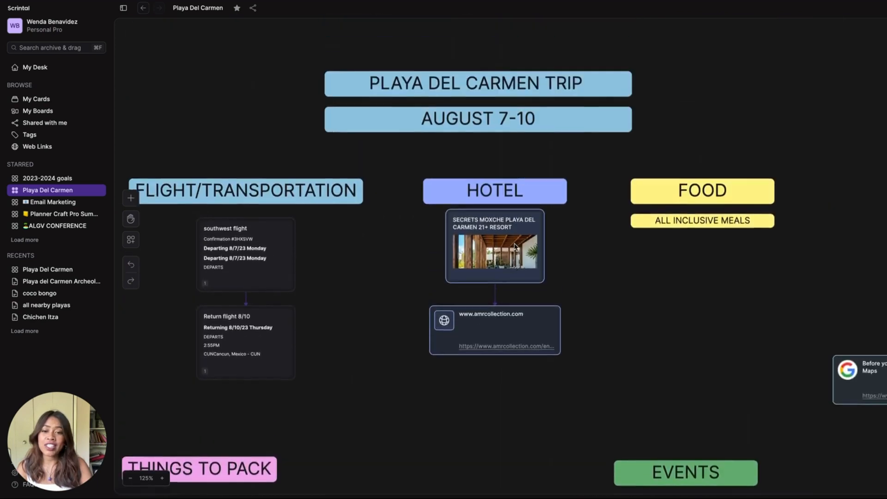
{"action": "scroll", "coordinate": [514, 246], "scroll_direction": "down", "scroll_amount": 3}
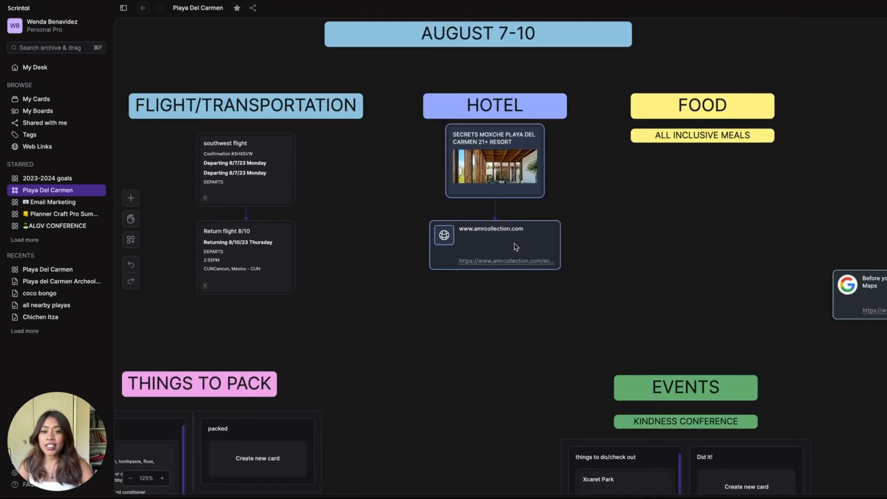
{"action": "scroll", "coordinate": [523, 295], "scroll_direction": "up", "scroll_amount": 4}
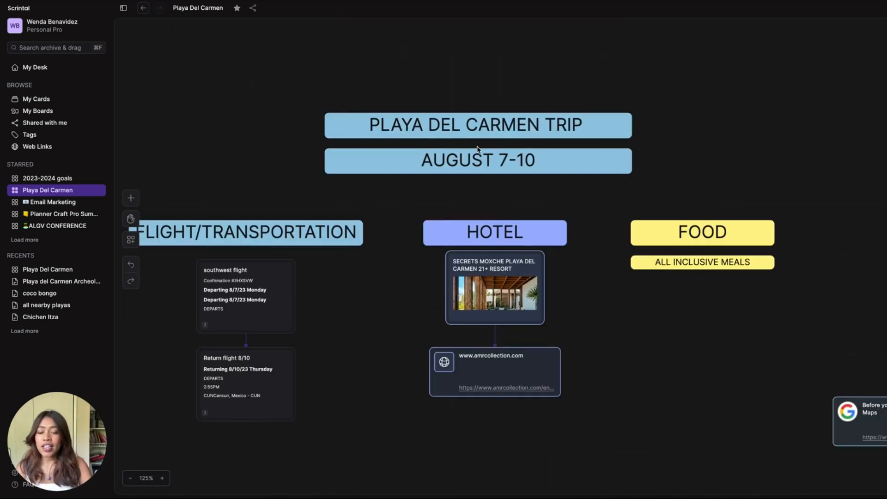
{"action": "scroll", "coordinate": [478, 148], "scroll_direction": "left", "scroll_amount": 3}
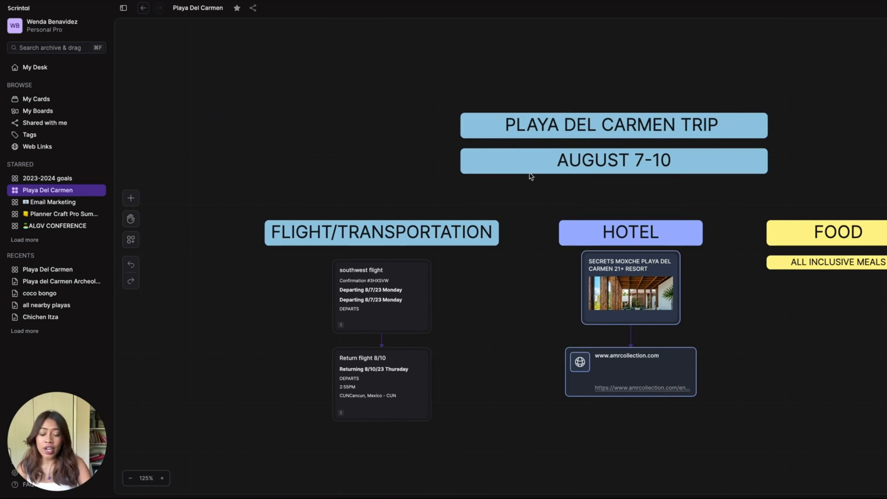
{"action": "scroll", "coordinate": [515, 176], "scroll_direction": "down", "scroll_amount": 2}
{"action": "scroll", "coordinate": [515, 176], "scroll_direction": "right", "scroll_amount": 3}
{"action": "scroll", "coordinate": [448, 193], "scroll_direction": "down", "scroll_amount": 2}
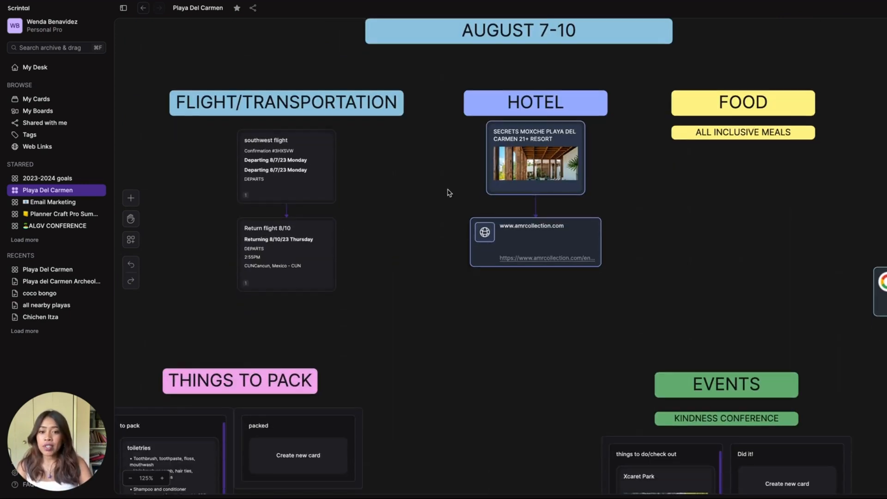
{"action": "scroll", "coordinate": [448, 192], "scroll_direction": "down", "scroll_amount": 2}
{"action": "scroll", "coordinate": [448, 192], "scroll_direction": "up", "scroll_amount": 2}
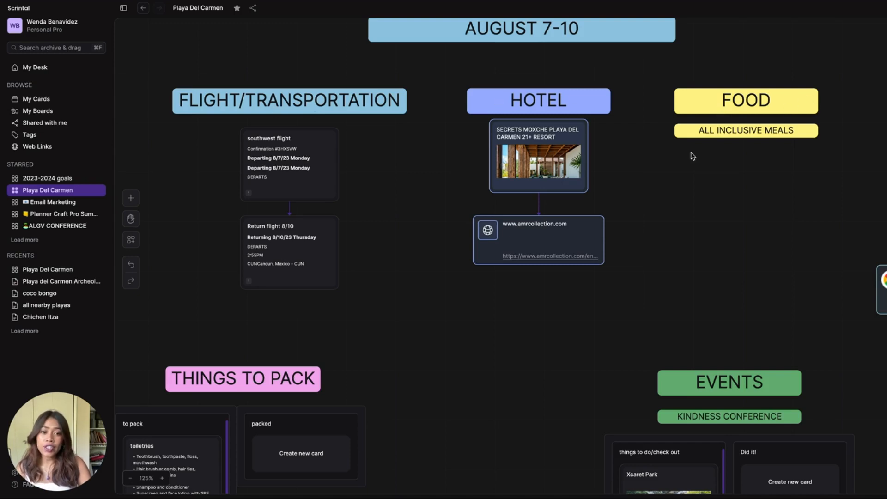
{"action": "scroll", "coordinate": [332, 352], "scroll_direction": "down", "scroll_amount": 4}
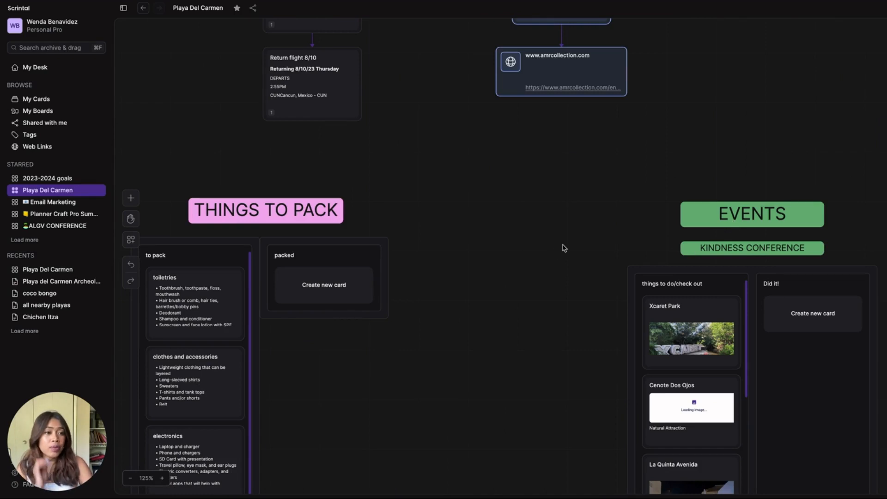
{"action": "scroll", "coordinate": [540, 221], "scroll_direction": "up", "scroll_amount": 6}
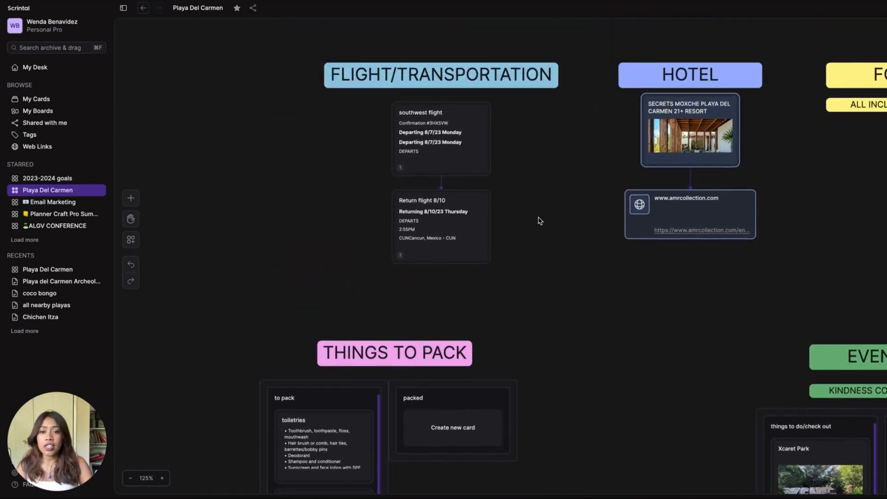
Step: Shift the southwest flight and return flight cards toward the left edge of the Flight/Transportation heading
{"action": "scroll", "coordinate": [540, 221], "scroll_direction": "down", "scroll_amount": 3}
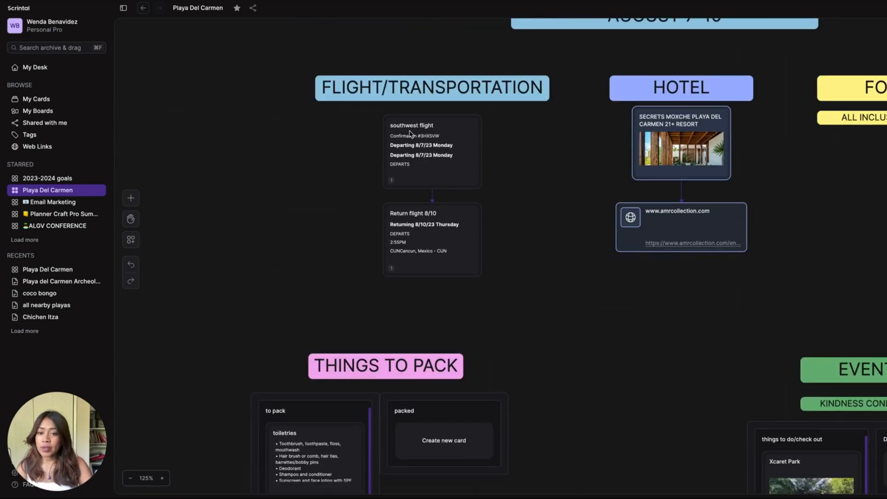
{"action": "left_click_drag", "start_coordinate": [425, 152], "coordinate": [355, 148]}
{"action": "left_click_drag", "start_coordinate": [395, 217], "coordinate": [329, 212]}
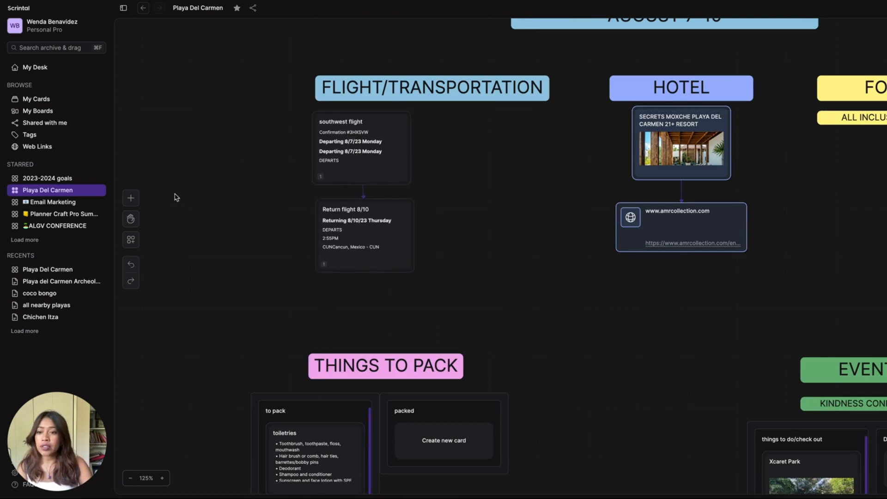
Step: Add a card titled "departure" left of the flight cards, close its editor and delete the card from the board
{"action": "left_click", "coordinate": [132, 199]}
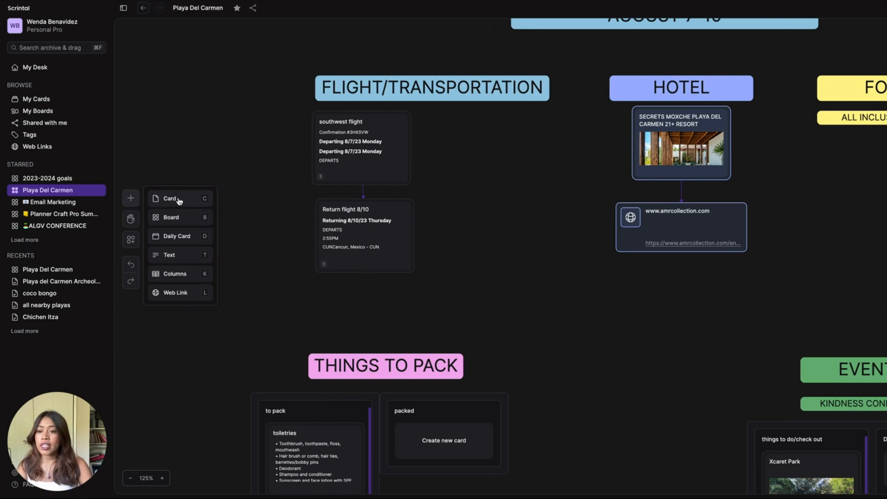
{"action": "left_click_drag", "start_coordinate": [179, 200], "coordinate": [231, 148]}
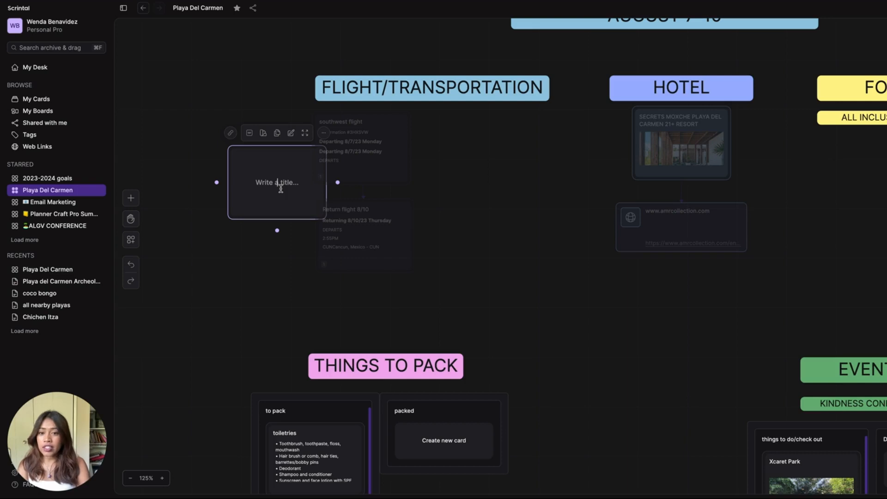
{"action": "type", "text": "departure"}
{"action": "key", "text": "Return"}
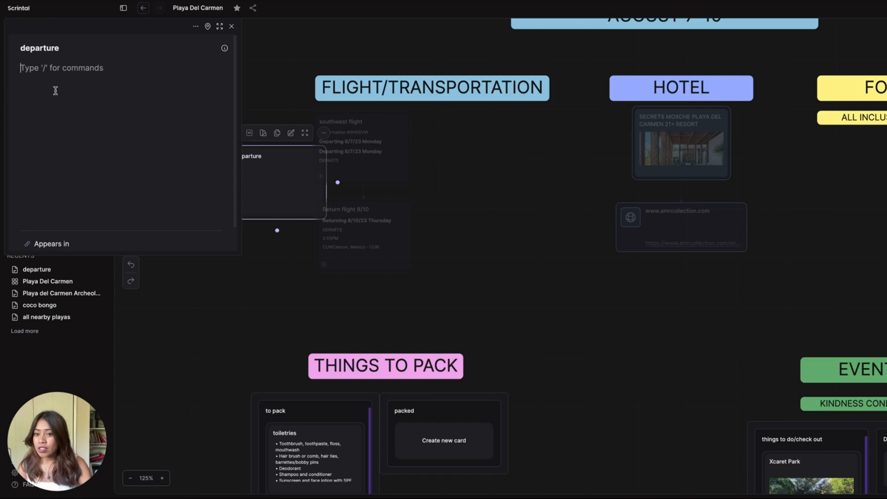
{"action": "left_click", "coordinate": [232, 27]}
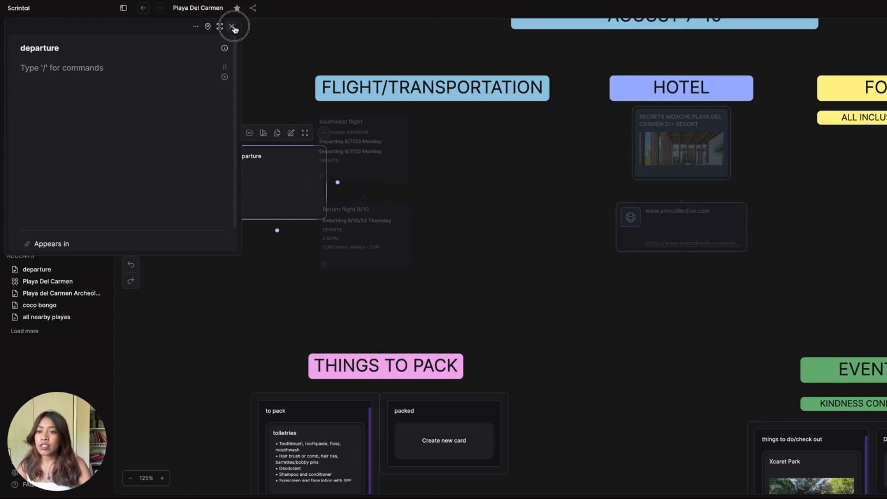
{"action": "left_click", "coordinate": [257, 180]}
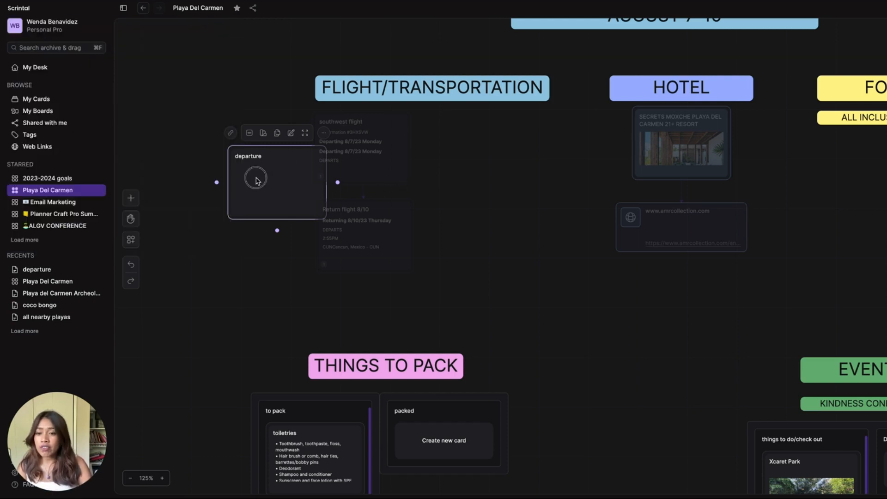
{"action": "key", "text": "Delete"}
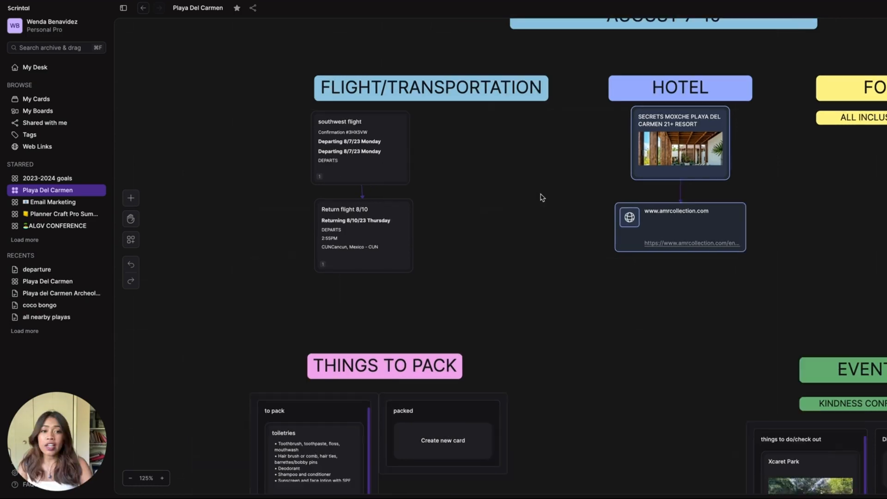
Step: Open the Secrets Moxche resort card under Hotel, review its photo and web links, and close it
{"action": "scroll", "coordinate": [540, 196], "scroll_direction": "right", "scroll_amount": 10}
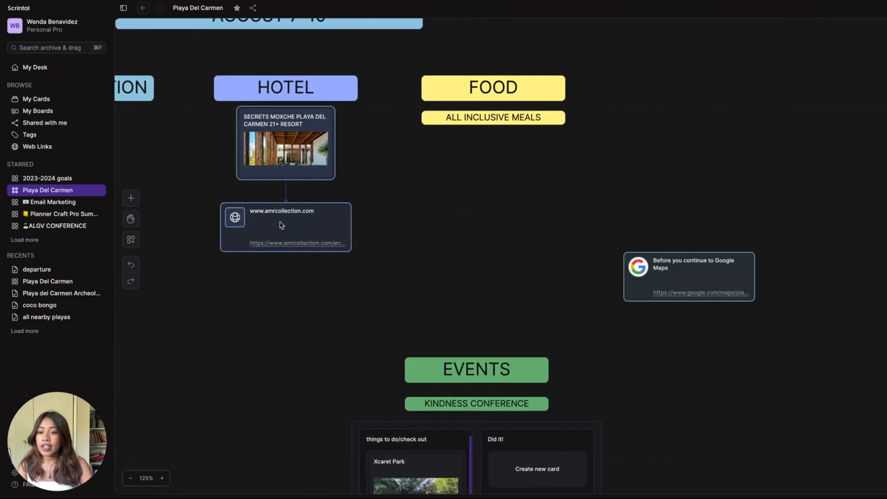
{"action": "left_click", "coordinate": [131, 198]}
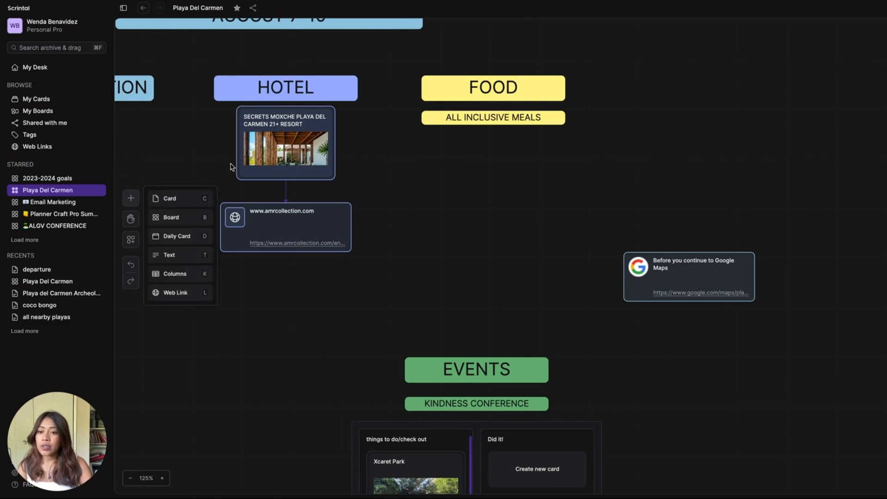
{"action": "double_click", "coordinate": [267, 156]}
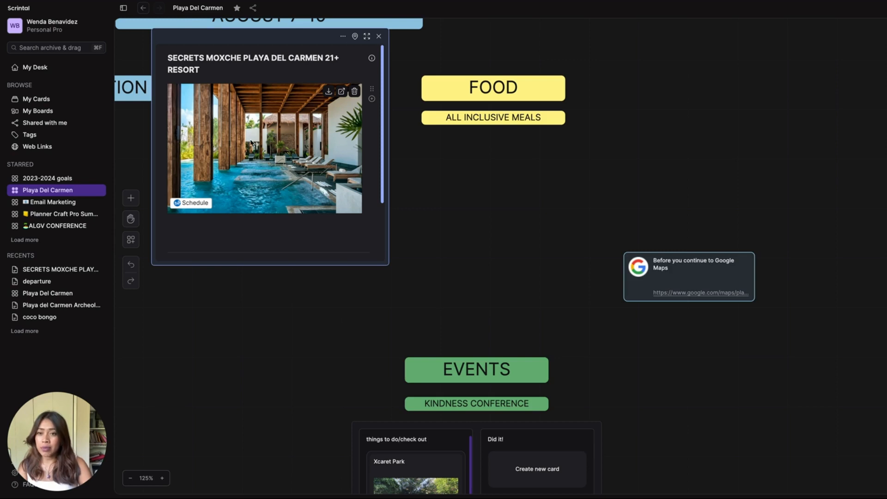
{"action": "scroll", "coordinate": [260, 185], "scroll_direction": "down", "scroll_amount": 3}
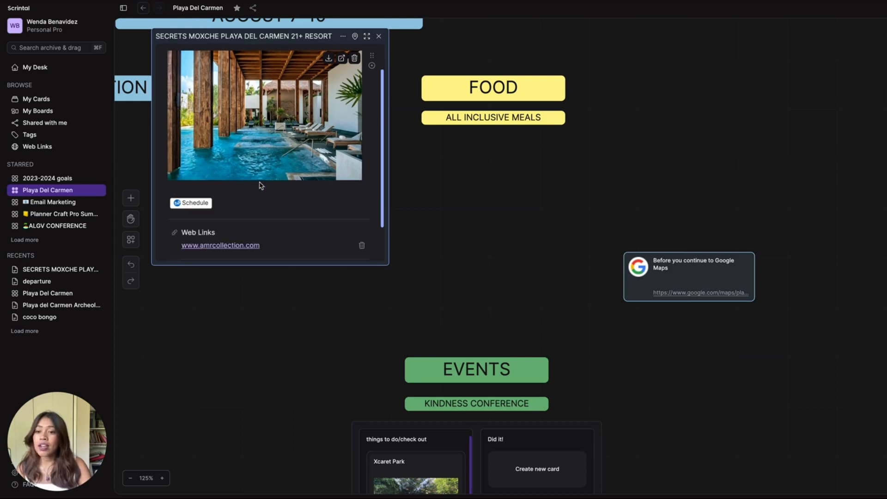
{"action": "scroll", "coordinate": [260, 182], "scroll_direction": "up", "scroll_amount": 5}
{"action": "scroll", "coordinate": [268, 168], "scroll_direction": "down", "scroll_amount": 3}
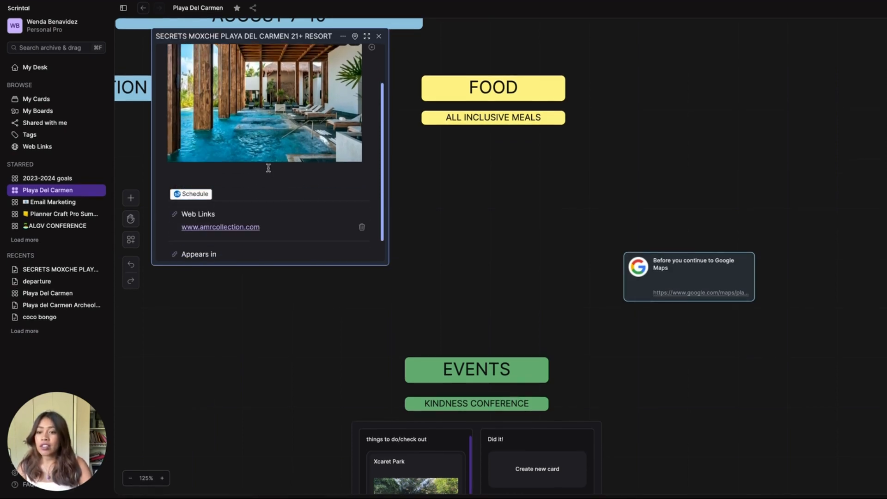
{"action": "scroll", "coordinate": [337, 88], "scroll_direction": "up", "scroll_amount": 3}
{"action": "left_click", "coordinate": [379, 36]}
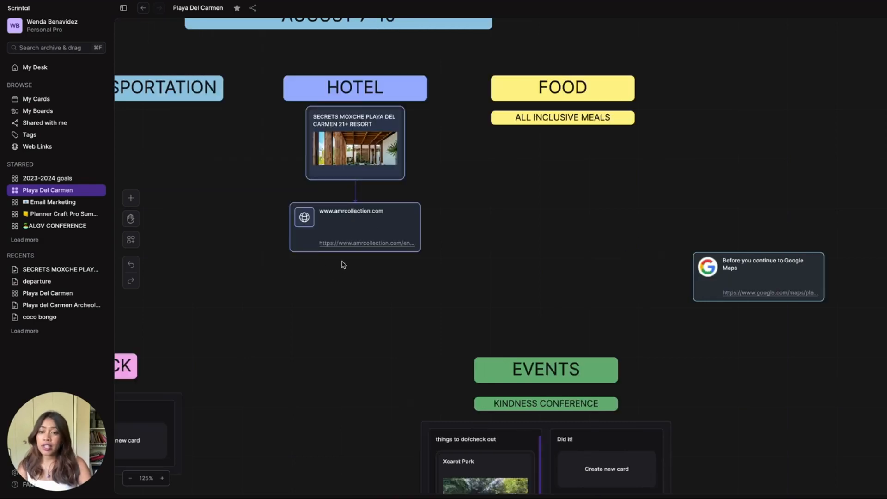
{"action": "scroll", "coordinate": [349, 257], "scroll_direction": "right", "scroll_amount": 2}
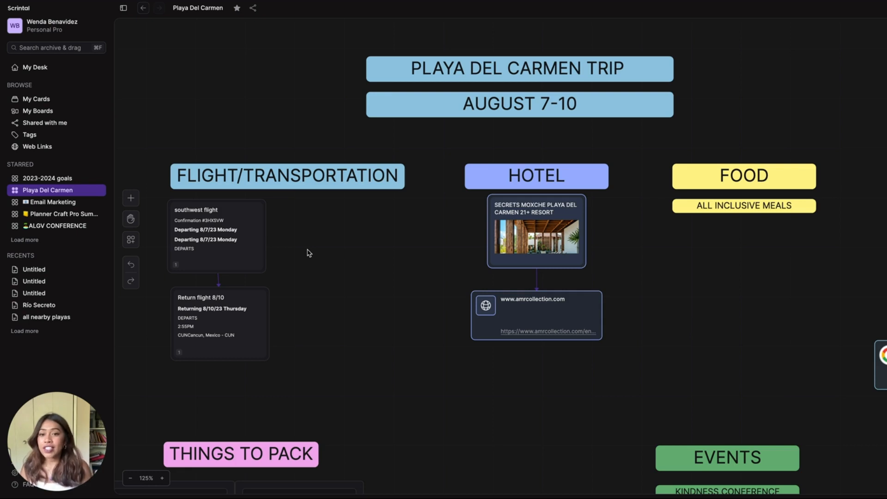
{"action": "scroll", "coordinate": [308, 253], "scroll_direction": "left", "scroll_amount": 2}
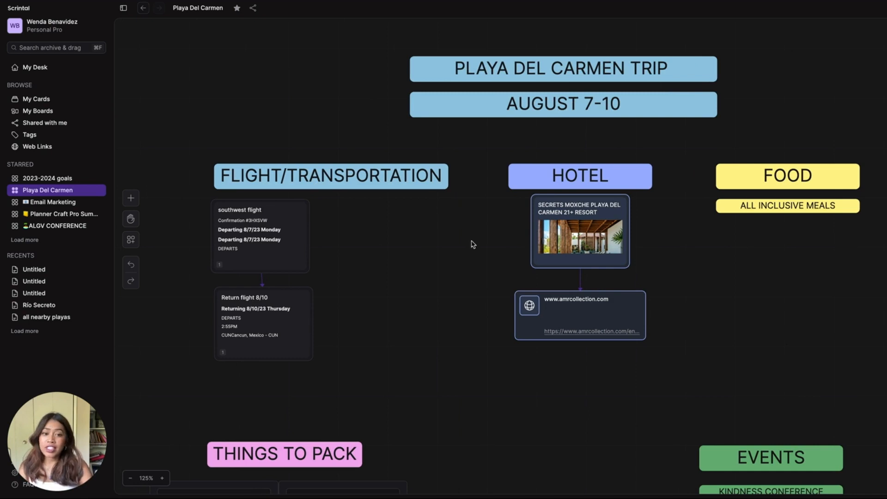
{"action": "left_click", "coordinate": [579, 226]}
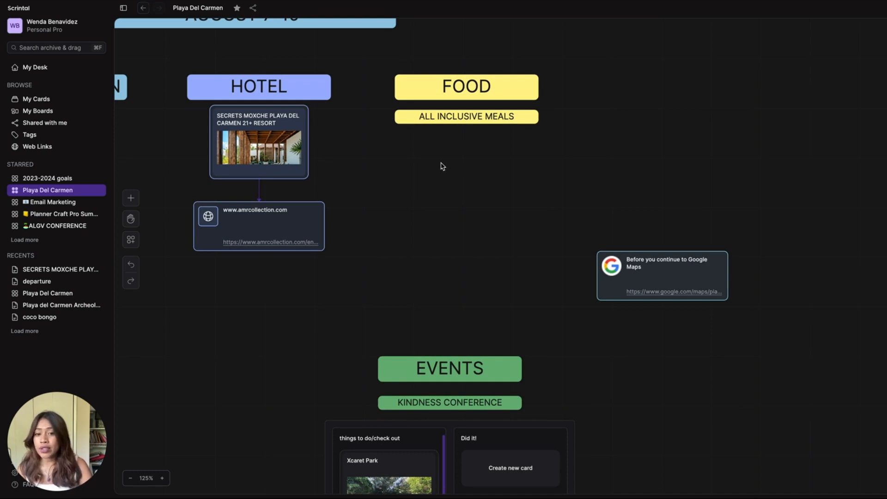
Step: Look through the "to pack" column under Things to Pack and open the toiletries card
{"action": "scroll", "coordinate": [445, 166], "scroll_direction": "down", "scroll_amount": 10}
{"action": "scroll", "coordinate": [446, 166], "scroll_direction": "left", "scroll_amount": 15}
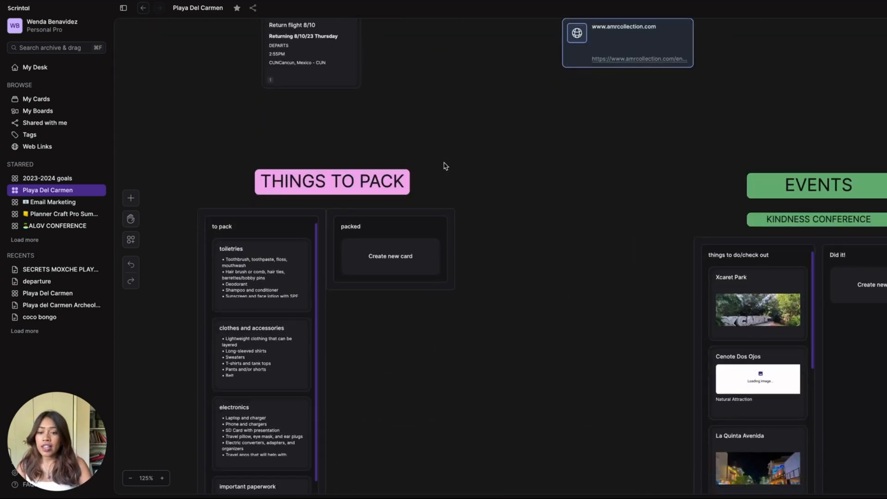
{"action": "scroll", "coordinate": [445, 166], "scroll_direction": "down", "scroll_amount": 3}
{"action": "scroll", "coordinate": [445, 165], "scroll_direction": "left", "scroll_amount": 1}
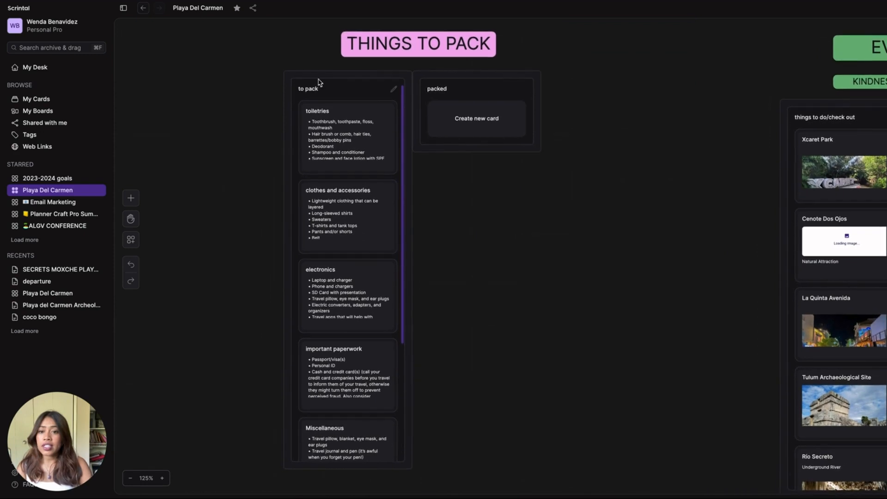
{"action": "left_click", "coordinate": [131, 198]}
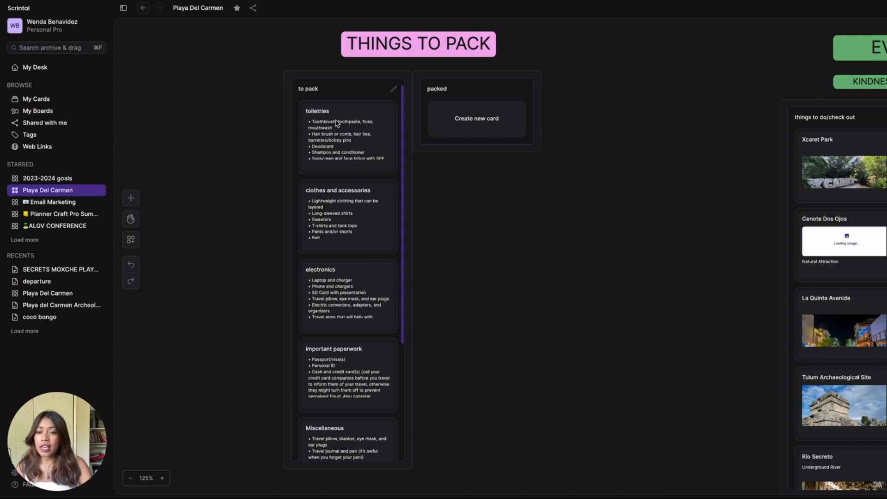
{"action": "scroll", "coordinate": [353, 257], "scroll_direction": "down", "scroll_amount": 1}
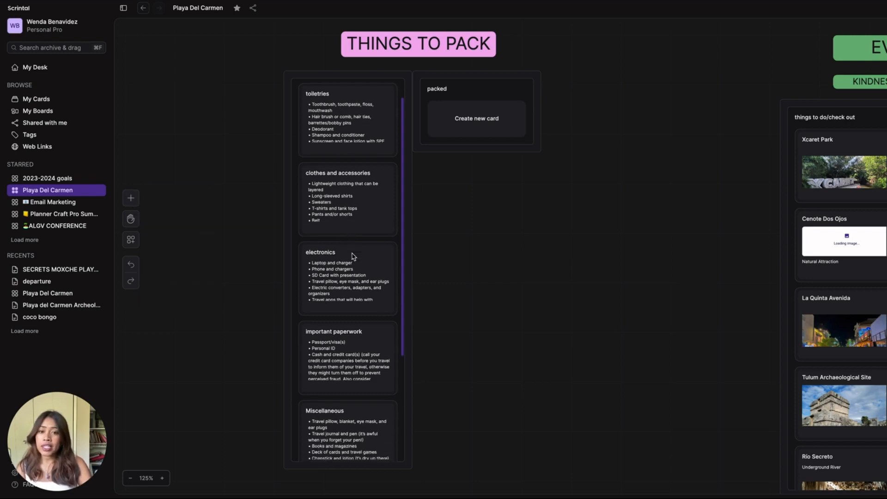
{"action": "scroll", "coordinate": [354, 257], "scroll_direction": "down", "scroll_amount": 5}
{"action": "scroll", "coordinate": [353, 256], "scroll_direction": "up", "scroll_amount": 6}
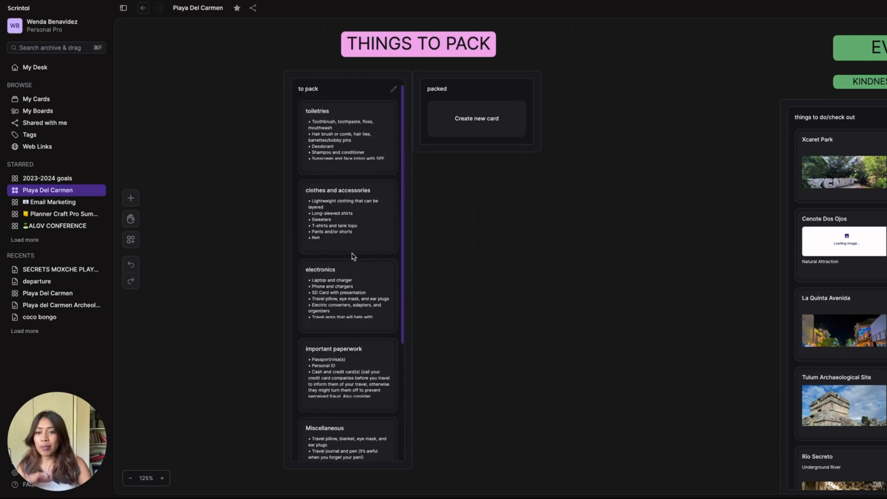
{"action": "left_click", "coordinate": [340, 143]}
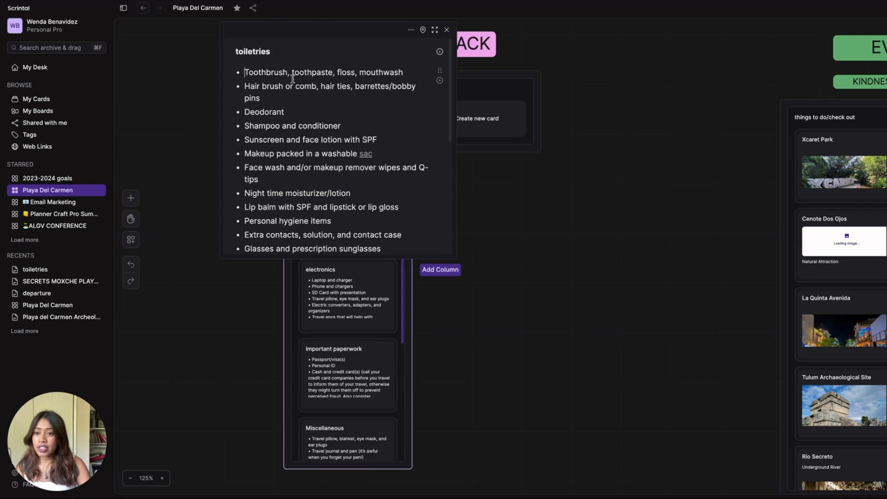
Step: Read through the packing checklist in the toiletries card and close the card
{"action": "left_click_drag", "start_coordinate": [292, 73], "coordinate": [341, 127]}
{"action": "left_click_drag", "start_coordinate": [295, 167], "coordinate": [321, 198]}
{"action": "left_click", "coordinate": [322, 157]}
{"action": "scroll", "coordinate": [321, 157], "scroll_direction": "down", "scroll_amount": 1}
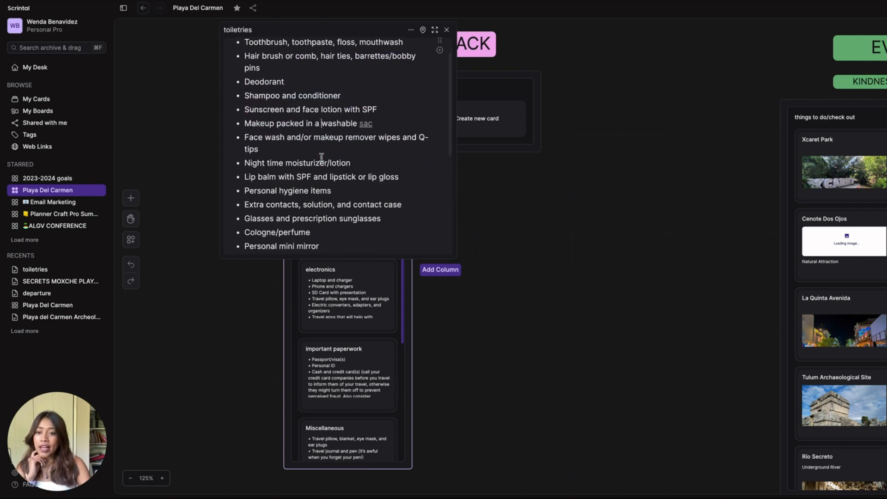
{"action": "scroll", "coordinate": [322, 158], "scroll_direction": "up", "scroll_amount": 1}
{"action": "left_click_drag", "start_coordinate": [278, 90], "coordinate": [308, 205]}
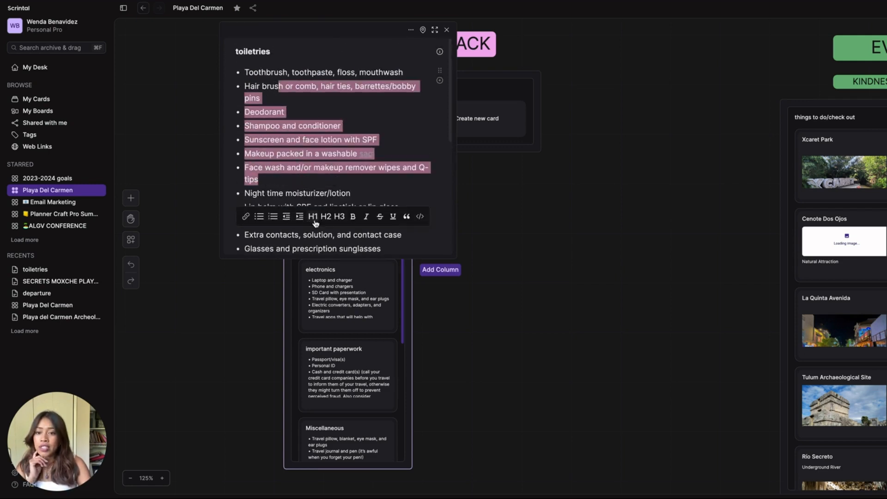
{"action": "left_click", "coordinate": [280, 138]}
{"action": "scroll", "coordinate": [314, 136], "scroll_direction": "down", "scroll_amount": 1}
{"action": "scroll", "coordinate": [313, 136], "scroll_direction": "down", "scroll_amount": 4}
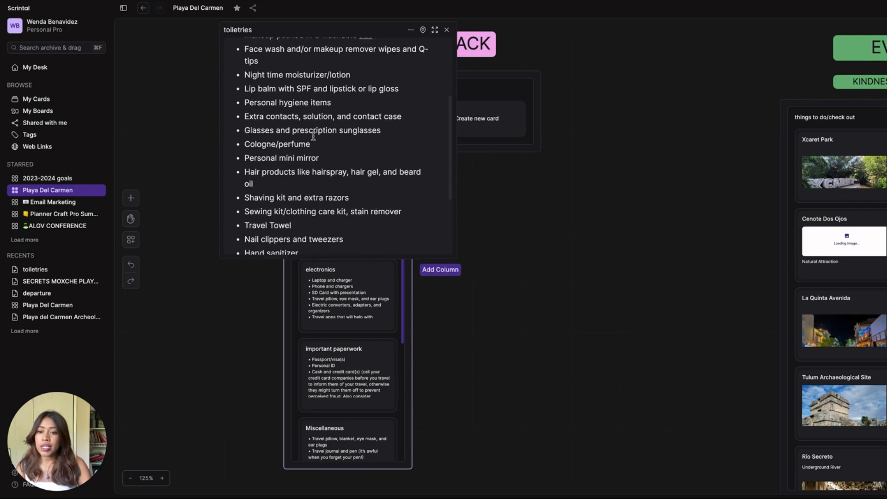
{"action": "scroll", "coordinate": [313, 136], "scroll_direction": "up", "scroll_amount": 6}
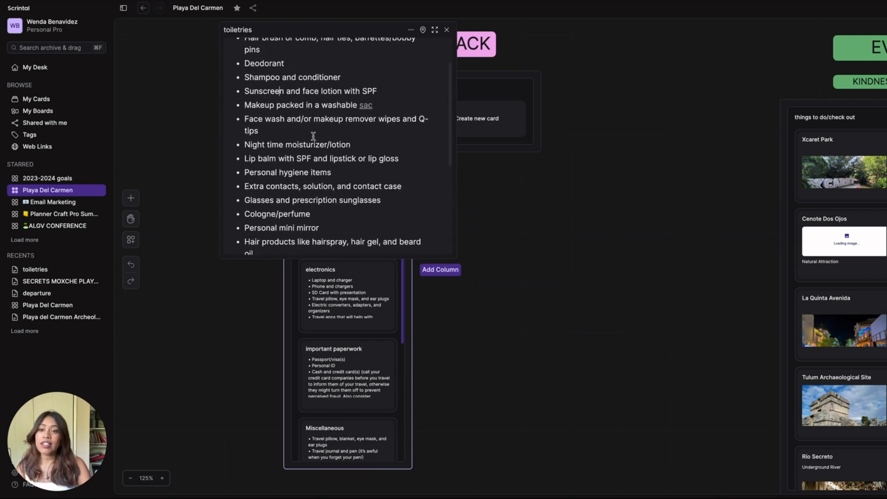
{"action": "left_click", "coordinate": [447, 30]}
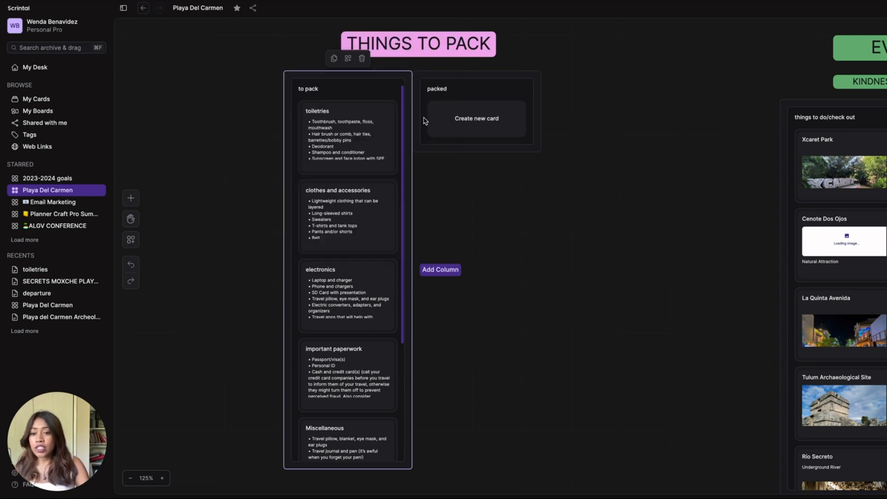
Step: Open the clothes and accessories card and the electronics card in turn, review their lists, and close each one
{"action": "left_click", "coordinate": [360, 209]}
{"action": "scroll", "coordinate": [380, 200], "scroll_direction": "down", "scroll_amount": 1}
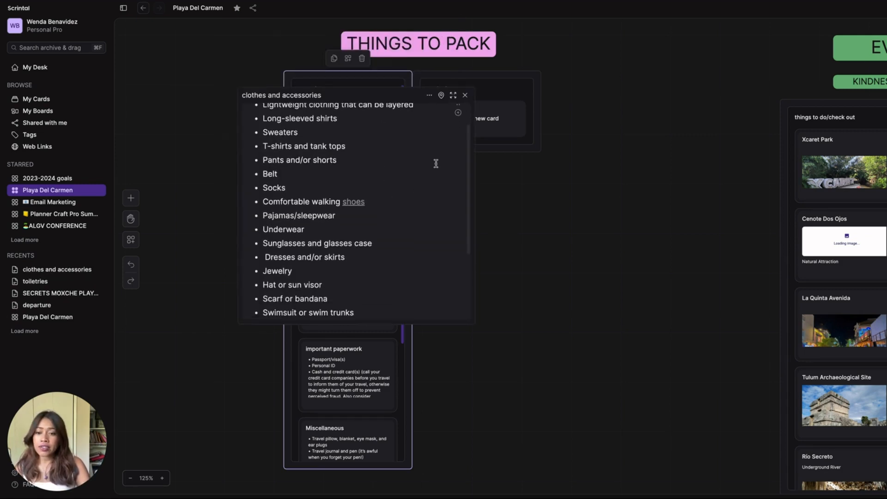
{"action": "left_click", "coordinate": [463, 96]}
{"action": "left_click", "coordinate": [348, 285]}
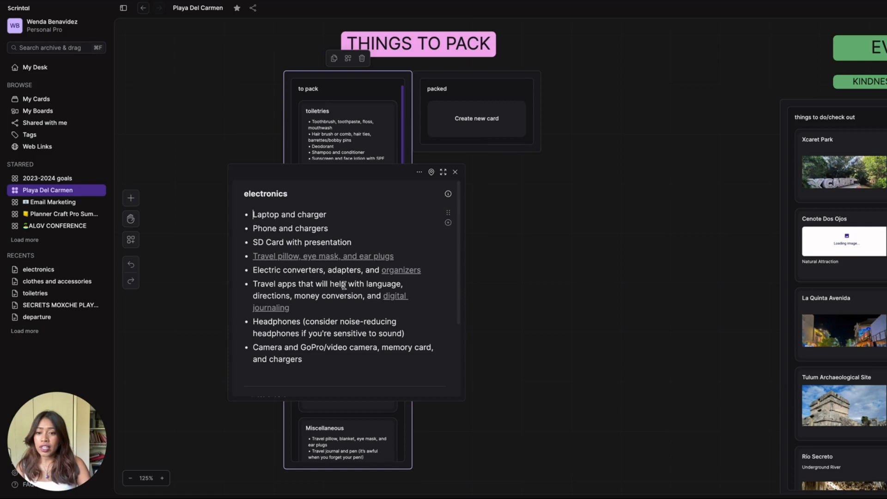
{"action": "left_click", "coordinate": [448, 185]}
{"action": "scroll", "coordinate": [341, 289], "scroll_direction": "down", "scroll_amount": 3}
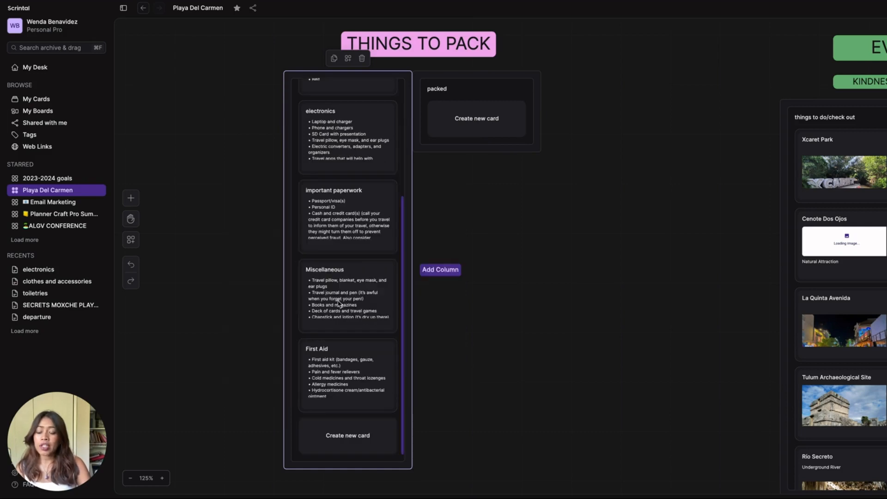
Step: Open the Miscellaneous and First Aid cards in turn, review their lists, and close each one
{"action": "left_click", "coordinate": [342, 300]}
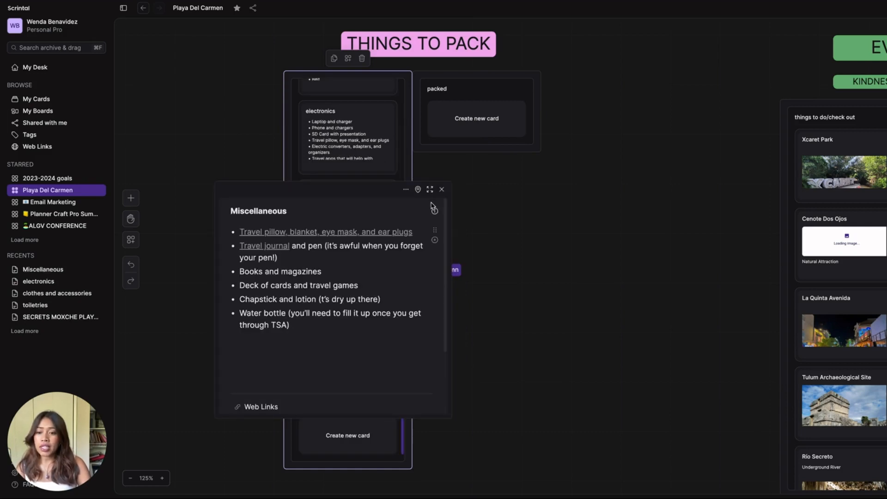
{"action": "left_click", "coordinate": [442, 189]}
{"action": "left_click", "coordinate": [341, 381]}
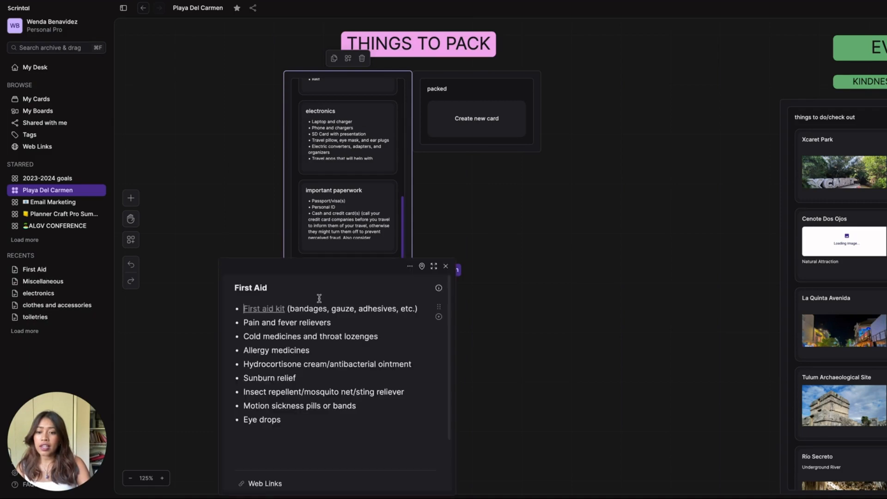
{"action": "scroll", "coordinate": [378, 356], "scroll_direction": "down", "scroll_amount": 2}
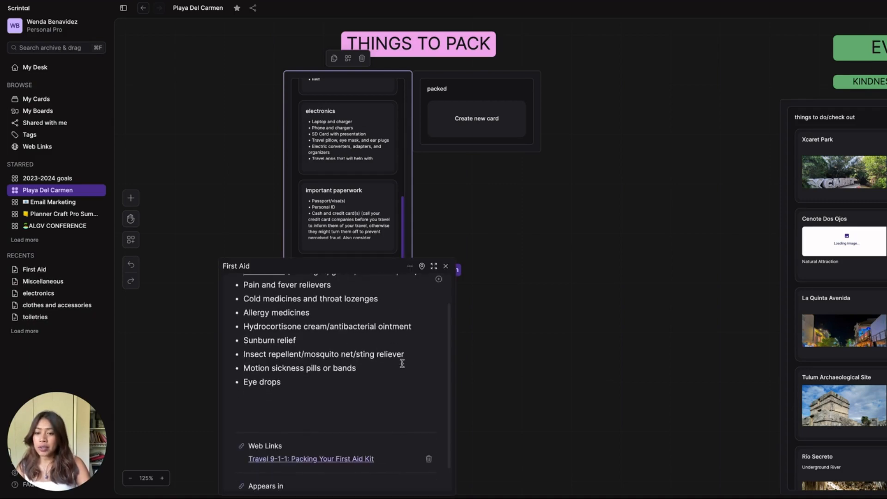
{"action": "left_click", "coordinate": [446, 267]}
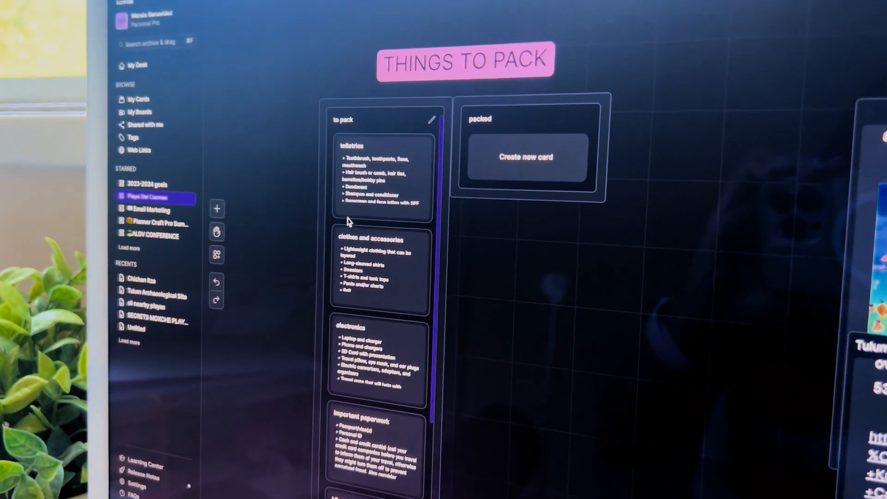
Step: Move the toiletries and electronics cards from the "to pack" column into the "packed" column
{"action": "left_click_drag", "start_coordinate": [390, 180], "coordinate": [497, 194]}
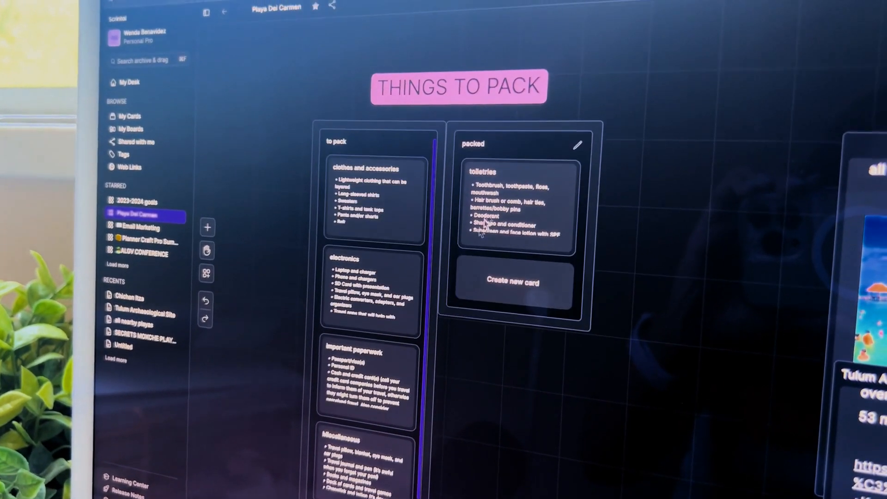
{"action": "left_click_drag", "start_coordinate": [365, 287], "coordinate": [480, 282]}
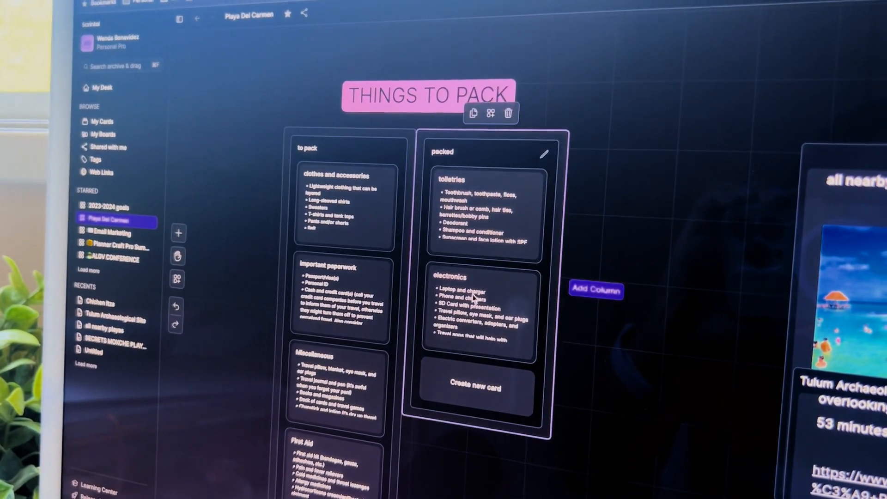
{"action": "double_click", "coordinate": [478, 290]}
Step: Look over the Events section with its Kindness Conference heading, its two columns, and the item types that can be added
{"action": "scroll", "coordinate": [483, 299], "scroll_direction": "down", "scroll_amount": 5}
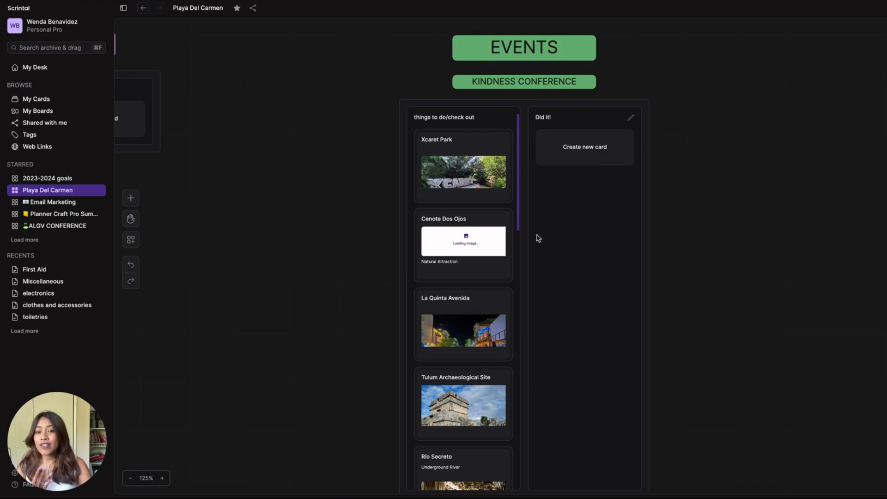
{"action": "scroll", "coordinate": [538, 238], "scroll_direction": "right", "scroll_amount": 3}
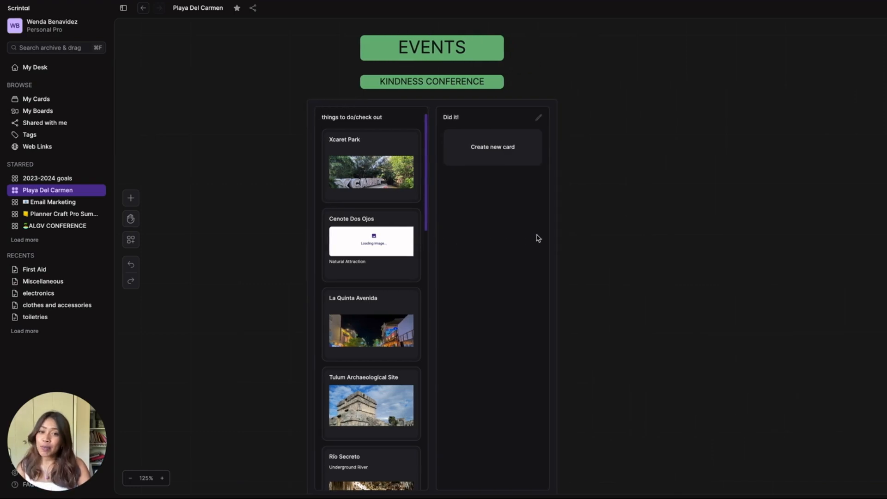
{"action": "scroll", "coordinate": [538, 239], "scroll_direction": "down", "scroll_amount": 2}
{"action": "scroll", "coordinate": [538, 238], "scroll_direction": "up", "scroll_amount": 1}
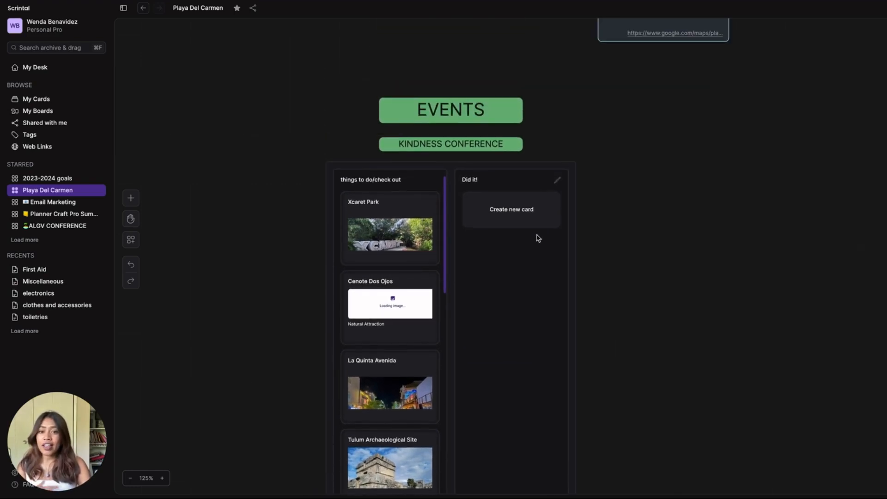
{"action": "scroll", "coordinate": [538, 238], "scroll_direction": "down", "scroll_amount": 5}
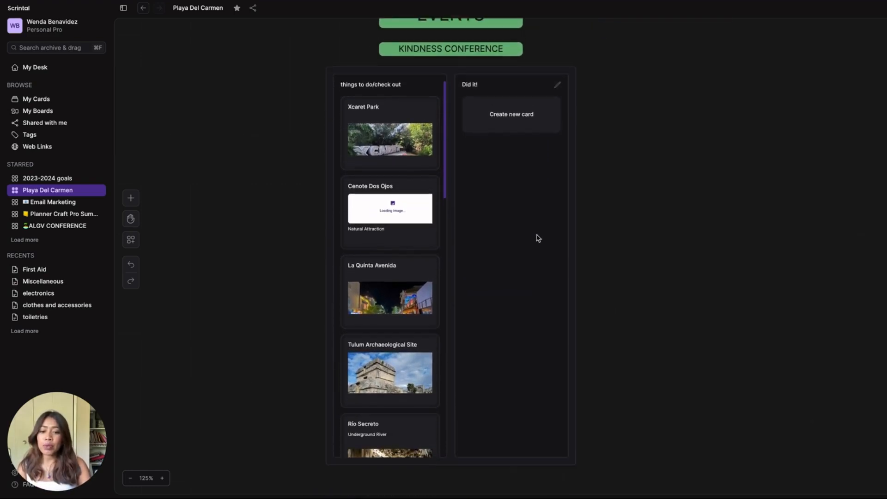
{"action": "left_click", "coordinate": [131, 198]}
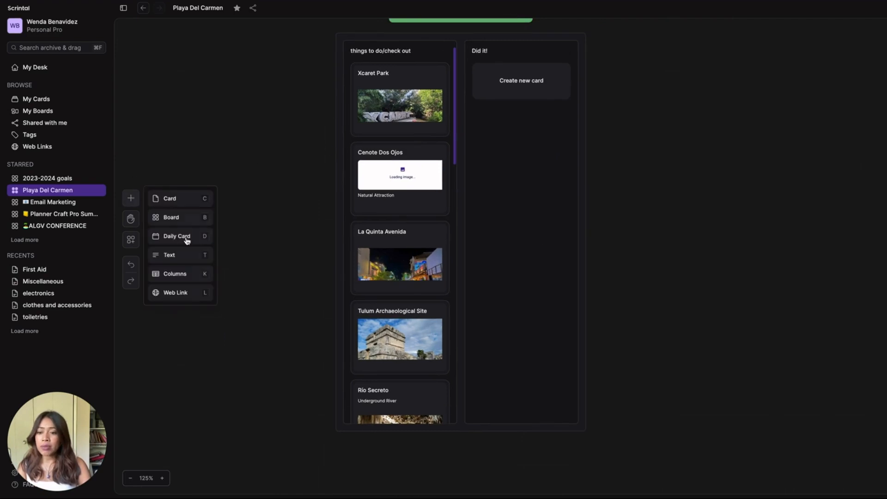
{"action": "left_click", "coordinate": [327, 119]}
{"action": "scroll", "coordinate": [486, 188], "scroll_direction": "up", "scroll_amount": 4}
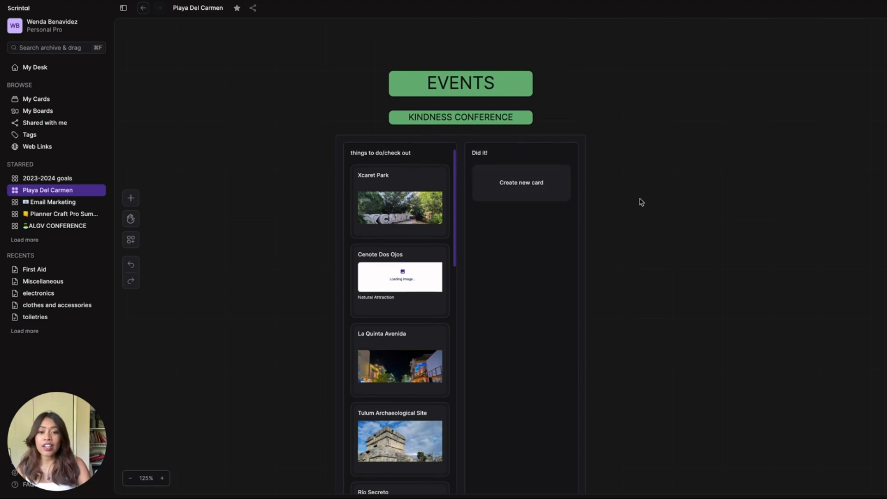
{"action": "scroll", "coordinate": [641, 201], "scroll_direction": "down", "scroll_amount": 3}
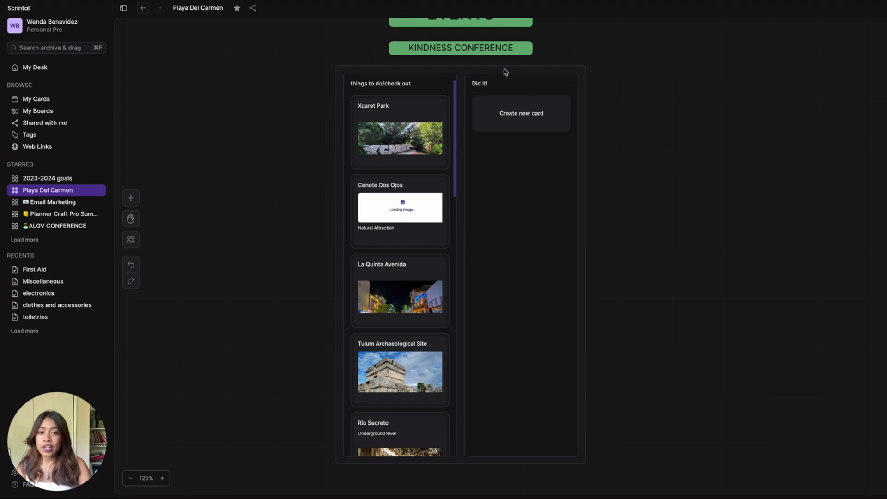
Step: Add a column titled "Booked and ready" between the "things to do/check out" and "Did it!" columns under Events
{"action": "left_click", "coordinate": [464, 79]}
{"action": "left_click", "coordinate": [614, 264]}
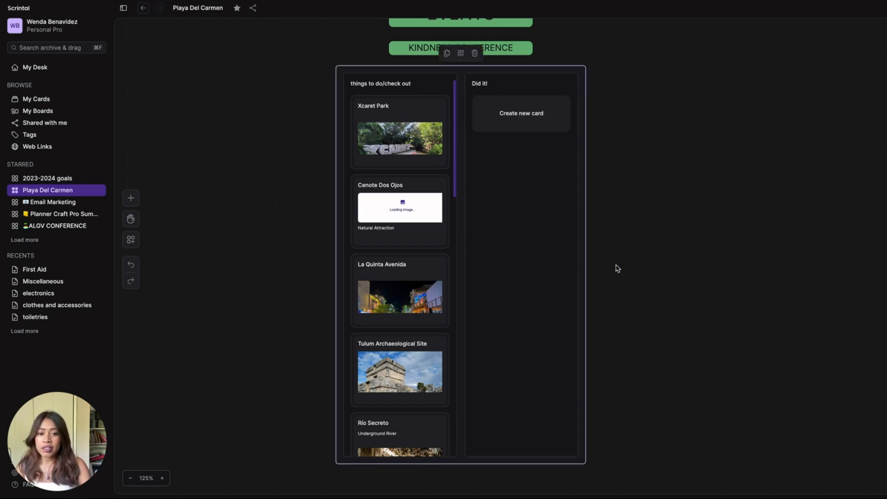
{"action": "left_click_drag", "start_coordinate": [605, 83], "coordinate": [500, 91]}
{"action": "left_click", "coordinate": [483, 83]}
{"action": "type", "text": "Booked n"}
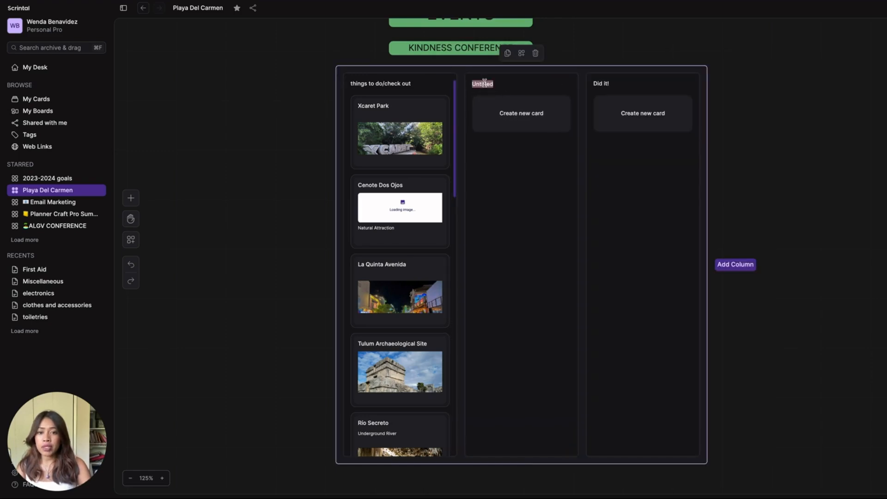
{"action": "type", "text": "and ready"}
{"action": "key", "text": "Return"}
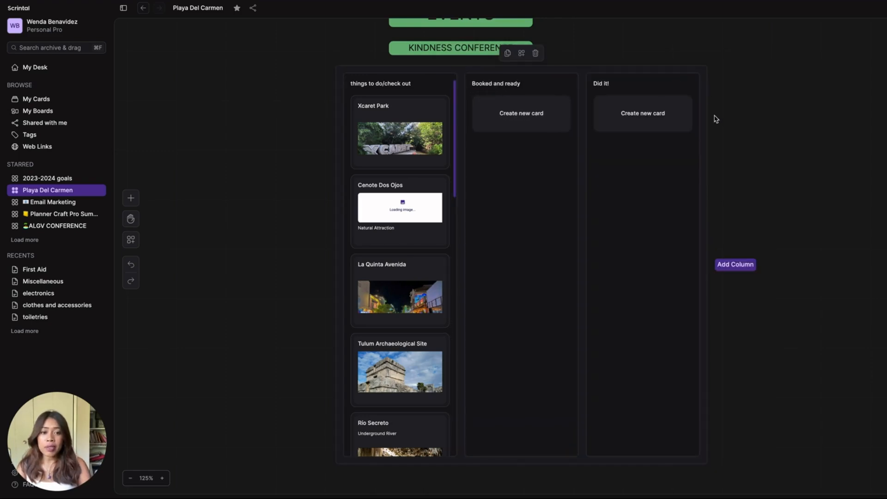
Step: Add another column titled "To Book" directly after the "things to do/check out" column
{"action": "left_click", "coordinate": [737, 265]}
{"action": "left_click_drag", "start_coordinate": [736, 83], "coordinate": [484, 83]}
{"action": "left_click", "coordinate": [483, 84]}
{"action": "type", "text": "To Boo"}
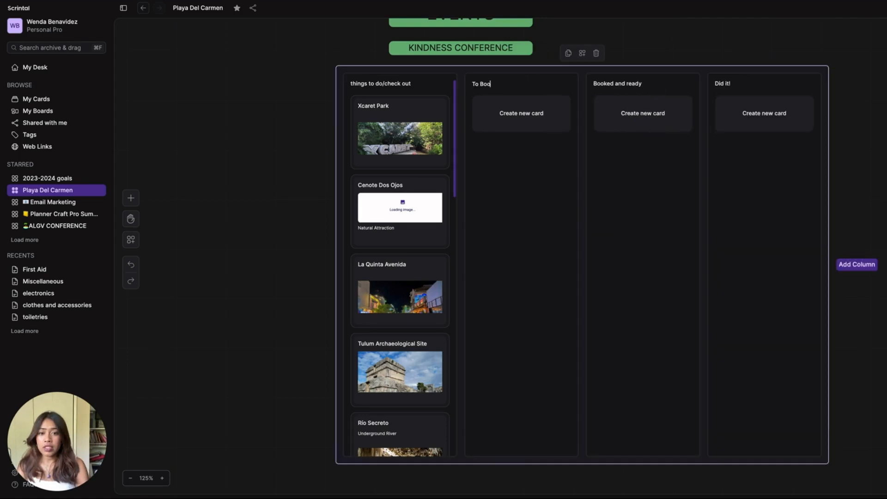
{"action": "type", "text": "k"}
{"action": "key", "text": "Return"}
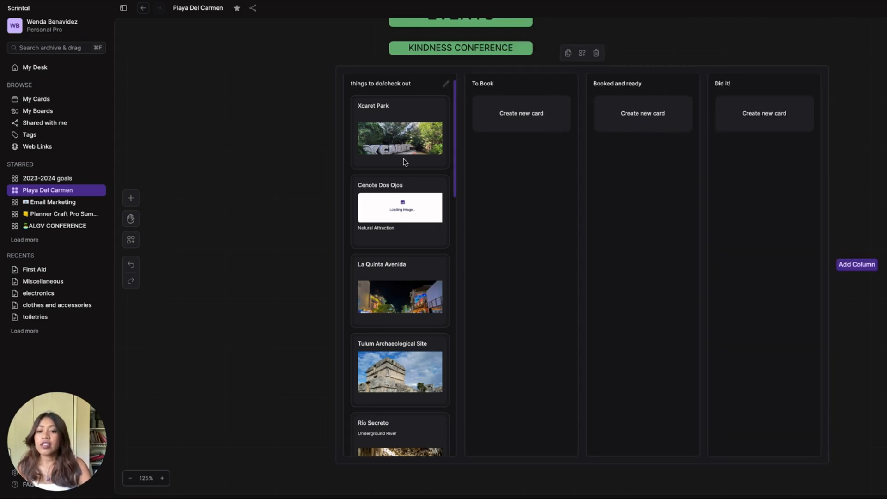
Step: Move the Chichen Itza card from "things to do/check out" into the "To Book" column
{"action": "scroll", "coordinate": [404, 162], "scroll_direction": "down", "scroll_amount": 10}
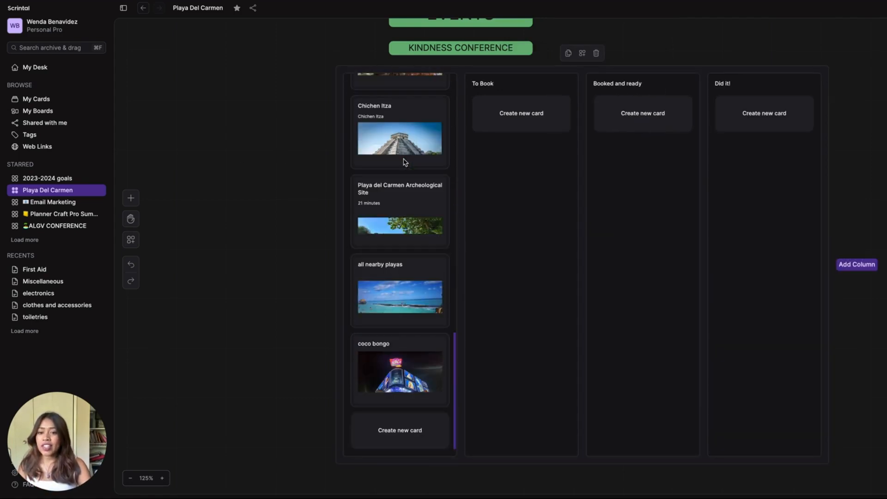
{"action": "scroll", "coordinate": [405, 162], "scroll_direction": "up", "scroll_amount": 2}
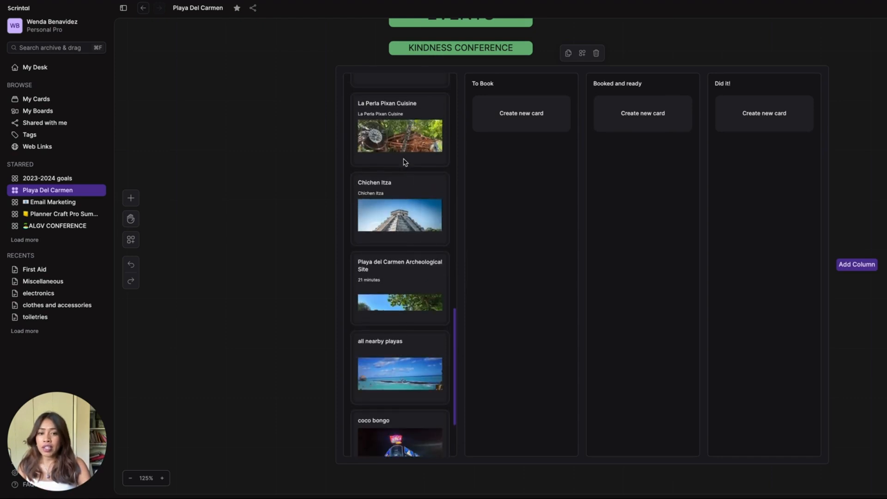
{"action": "left_click_drag", "start_coordinate": [393, 201], "coordinate": [515, 134]}
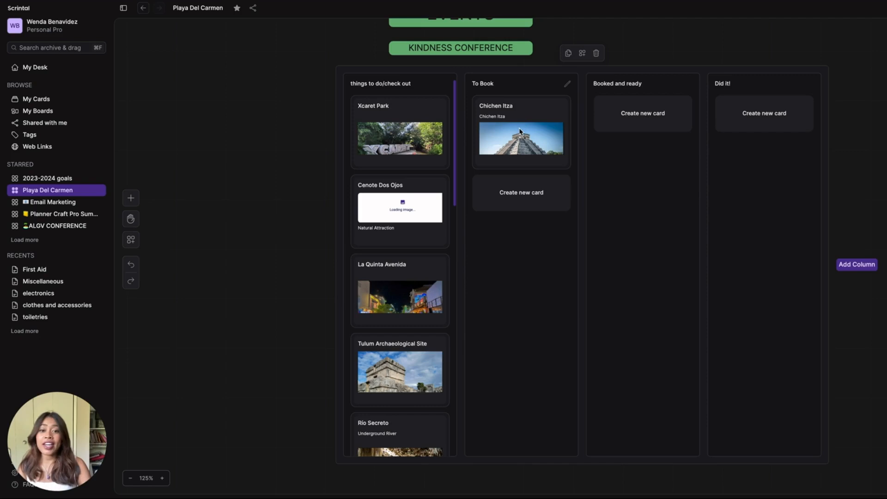
Step: Open the Chichen Itza card and review its photo, description, price, travel time, and tour and map links
{"action": "left_click", "coordinate": [496, 121]}
{"action": "scroll", "coordinate": [463, 141], "scroll_direction": "down", "scroll_amount": 2}
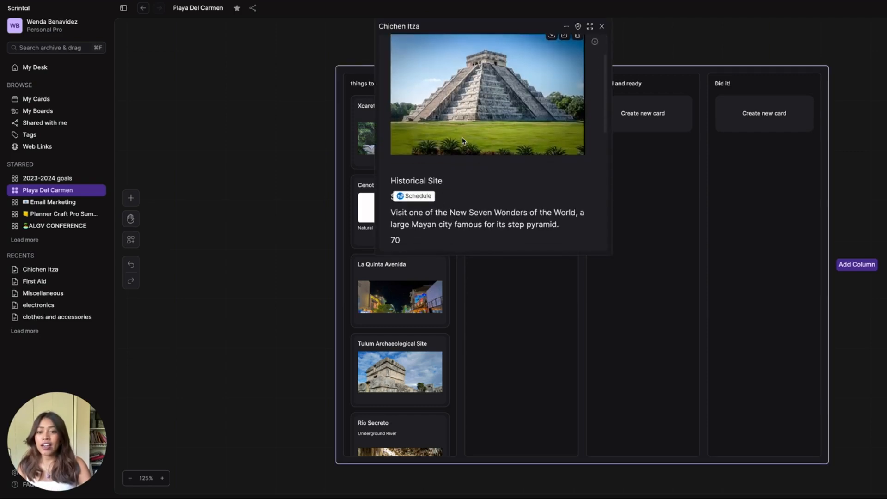
{"action": "scroll", "coordinate": [463, 141], "scroll_direction": "down", "scroll_amount": 4}
{"action": "left_click_drag", "start_coordinate": [417, 102], "coordinate": [396, 103]}
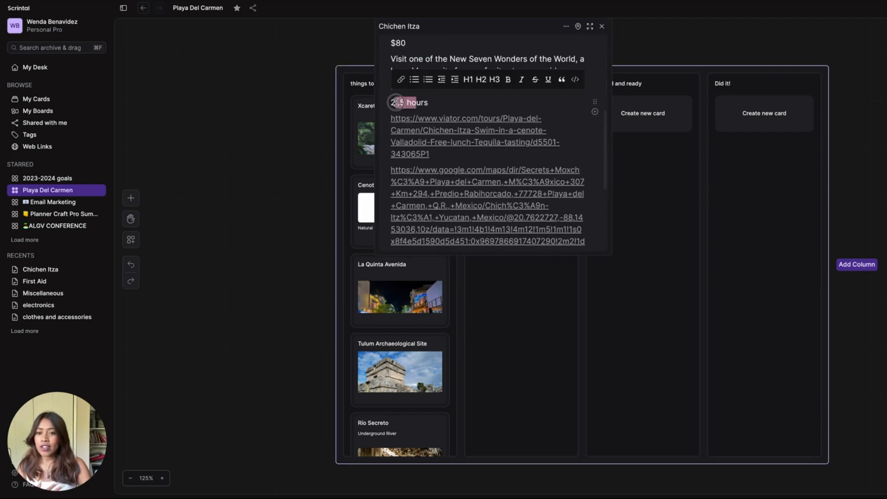
{"action": "left_click", "coordinate": [448, 101]}
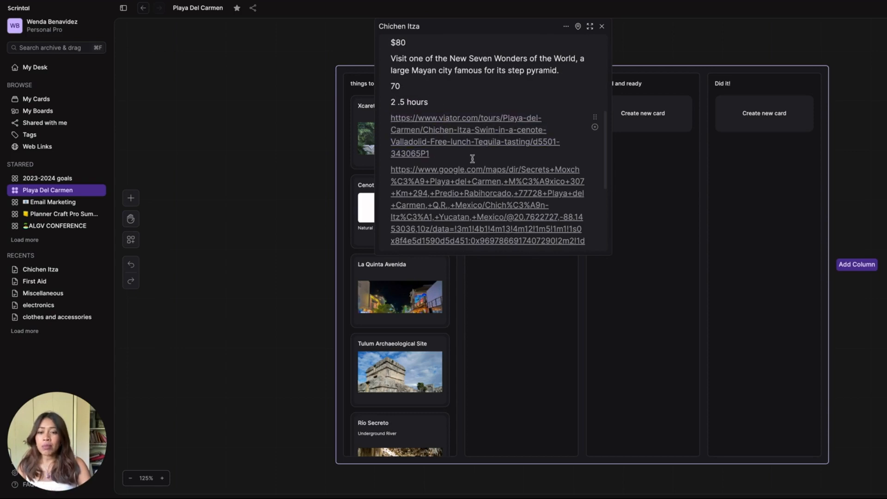
{"action": "scroll", "coordinate": [458, 127], "scroll_direction": "down", "scroll_amount": 3}
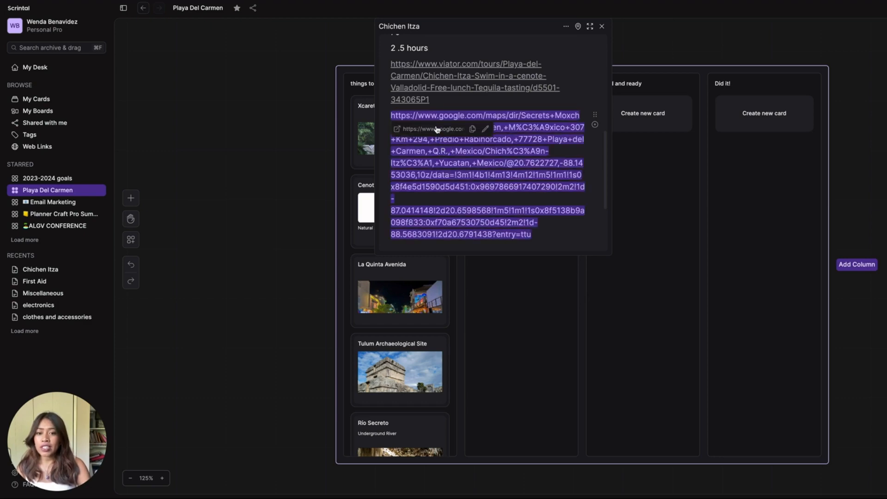
{"action": "left_click", "coordinate": [438, 127]}
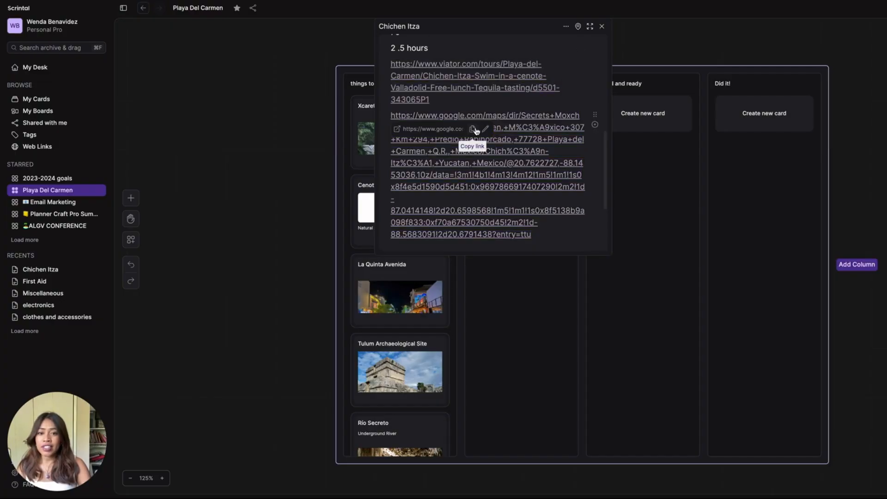
{"action": "scroll", "coordinate": [475, 128], "scroll_direction": "up", "scroll_amount": 5}
{"action": "scroll", "coordinate": [475, 128], "scroll_direction": "up", "scroll_amount": 2}
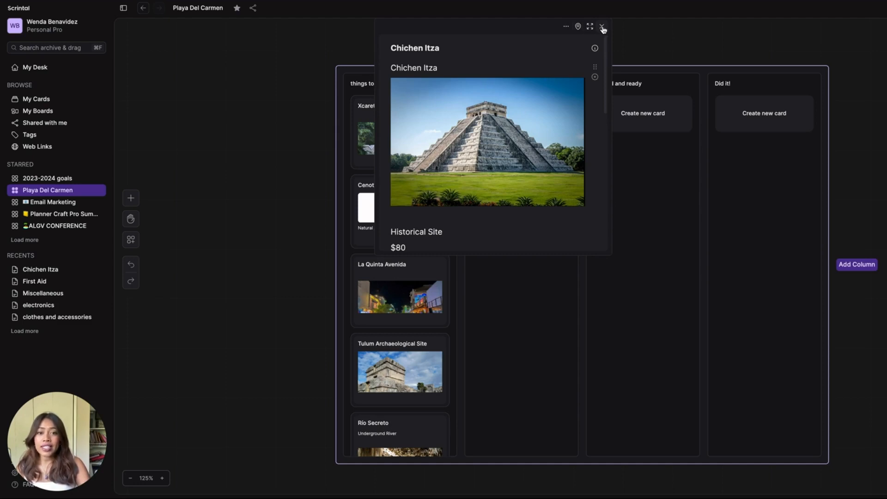
Step: Browse the remaining cards in "things to do/check out" and view the content of the "all nearby playas" card
{"action": "scroll", "coordinate": [501, 168], "scroll_direction": "down", "scroll_amount": 5}
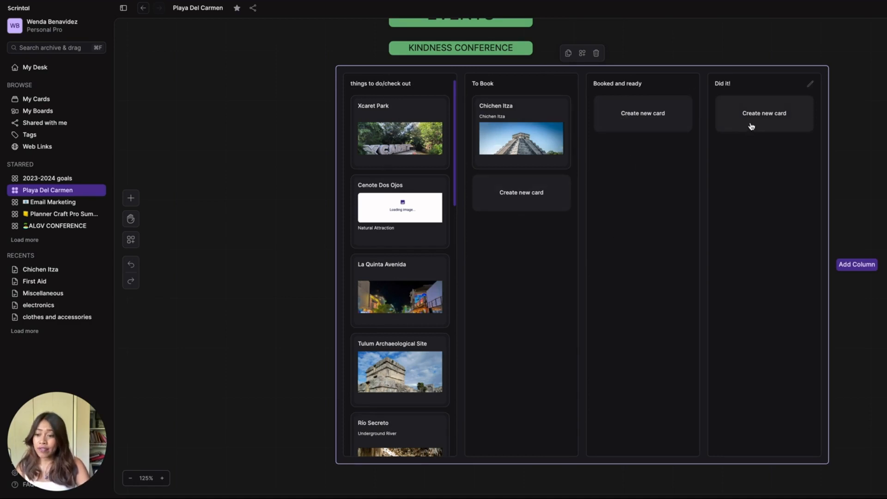
{"action": "scroll", "coordinate": [428, 261], "scroll_direction": "down", "scroll_amount": 10}
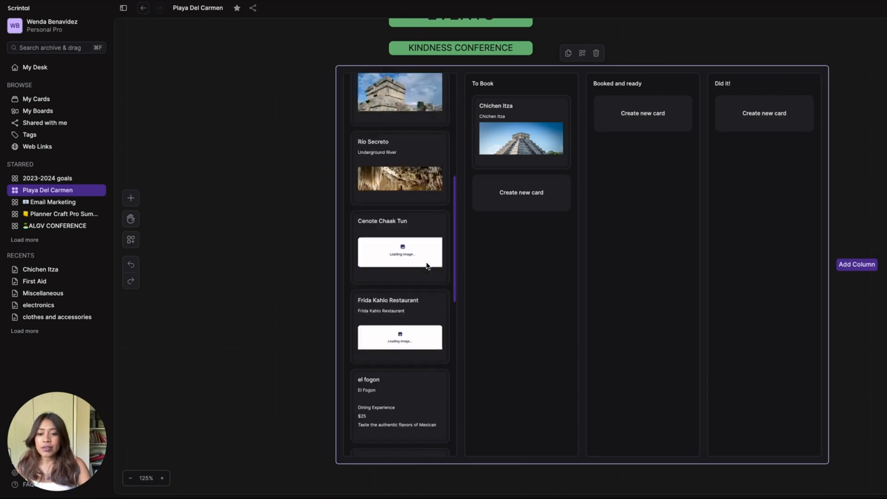
{"action": "scroll", "coordinate": [428, 266], "scroll_direction": "down", "scroll_amount": 3}
{"action": "scroll", "coordinate": [428, 265], "scroll_direction": "up", "scroll_amount": 1}
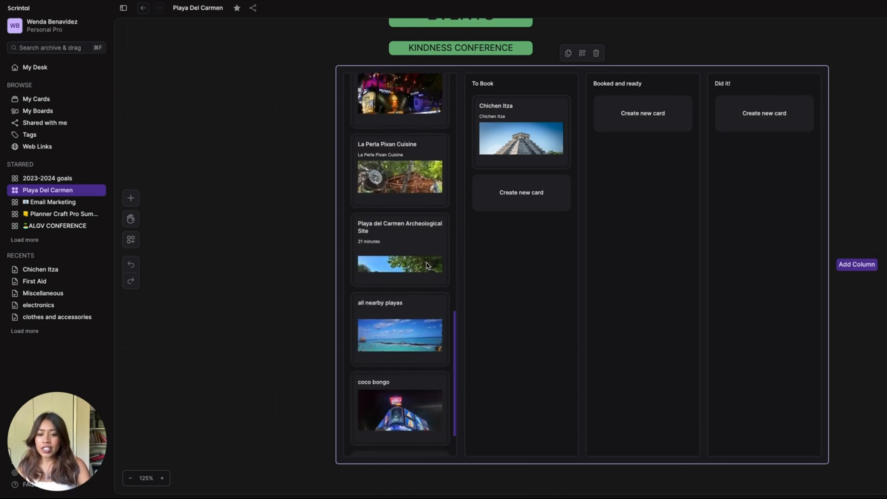
{"action": "scroll", "coordinate": [427, 266], "scroll_direction": "down", "scroll_amount": 1}
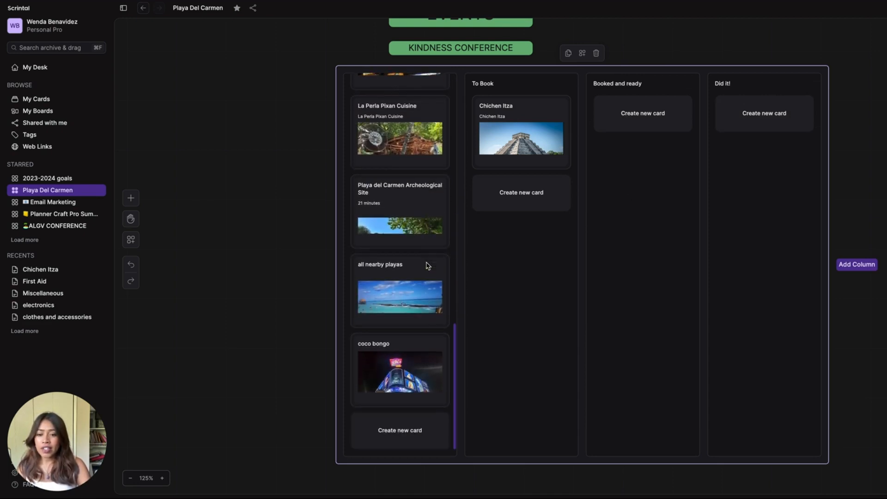
{"action": "left_click", "coordinate": [393, 290]}
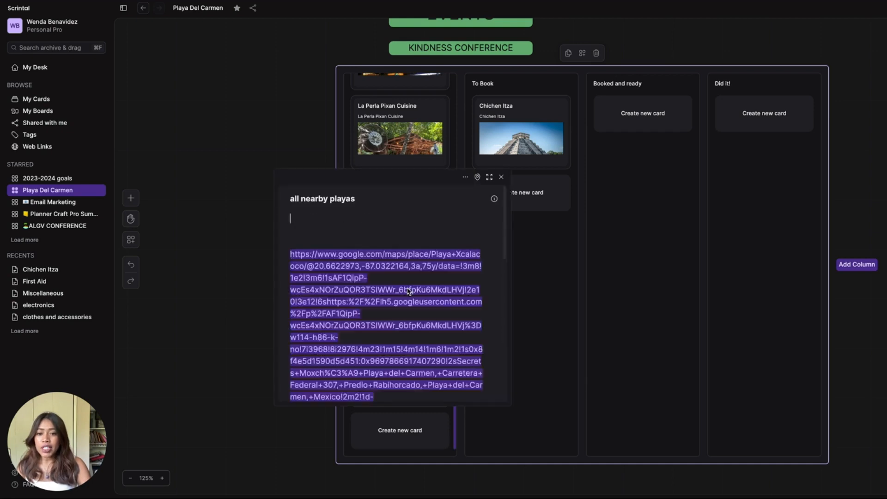
{"action": "left_click", "coordinate": [502, 177]}
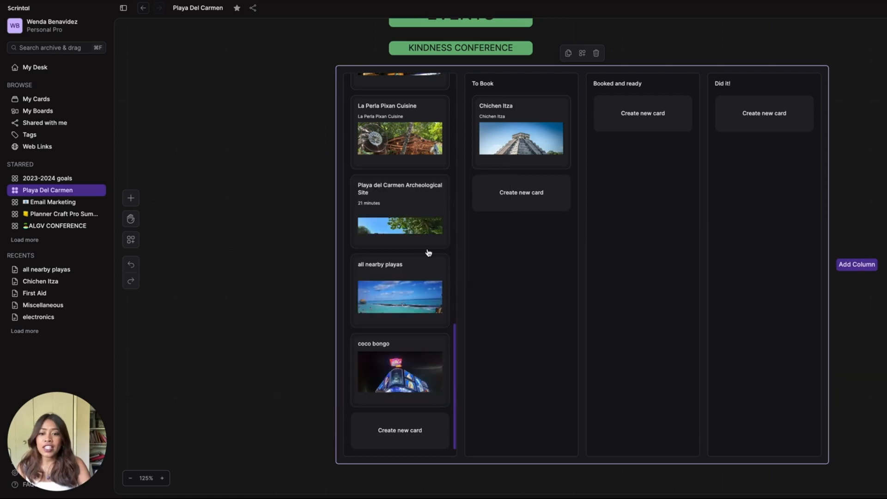
Step: Move the "all nearby playas" card to "Did it!" and return it to "things to do/check out", placing it below Cenote Dos Ojos
{"action": "left_click_drag", "start_coordinate": [428, 254], "coordinate": [763, 171]}
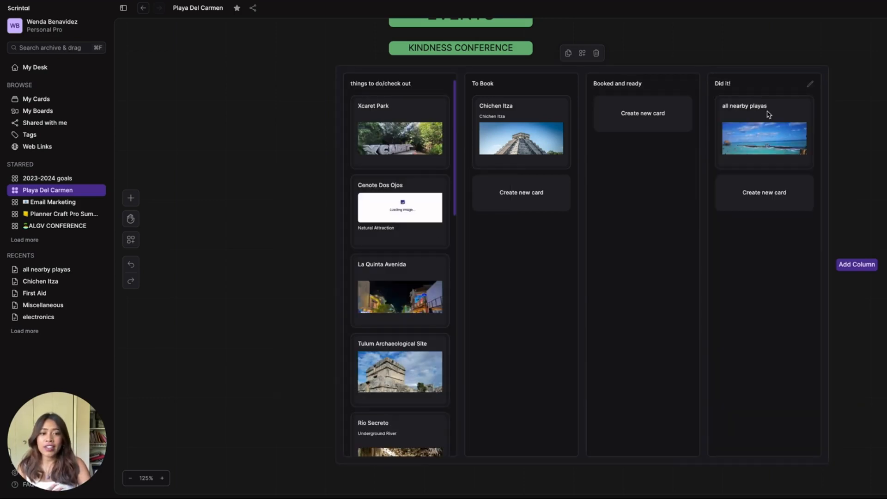
{"action": "left_click_drag", "start_coordinate": [769, 114], "coordinate": [405, 233]}
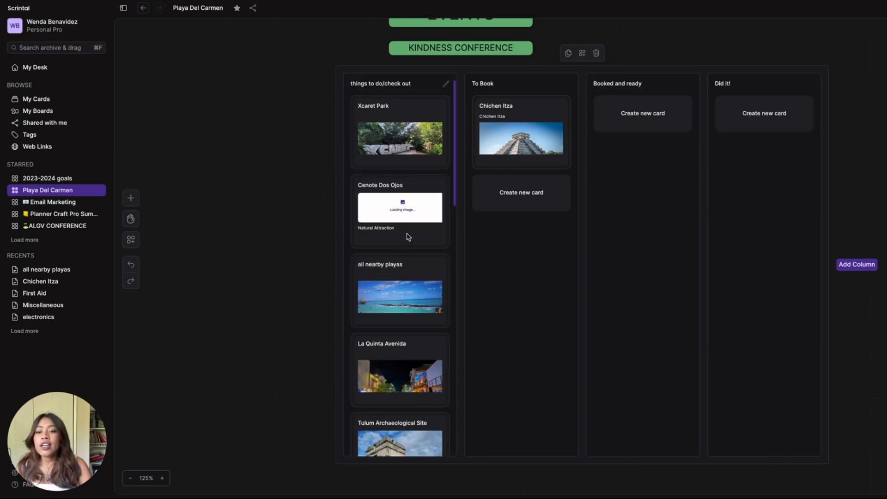
Step: Open the Río Secreto card and review its photo, price, description, drive time and map link
{"action": "scroll", "coordinate": [409, 237], "scroll_direction": "up", "scroll_amount": 2}
{"action": "scroll", "coordinate": [402, 268], "scroll_direction": "down", "scroll_amount": 5}
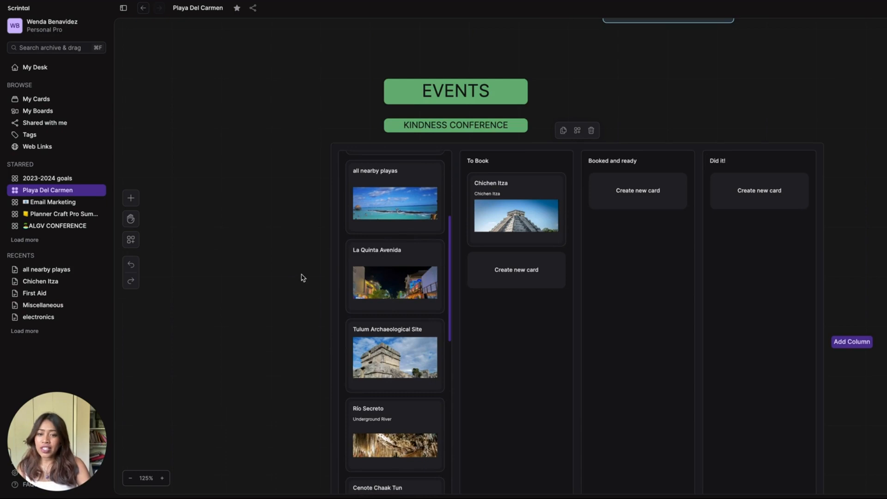
{"action": "scroll", "coordinate": [396, 258], "scroll_direction": "down", "scroll_amount": 1}
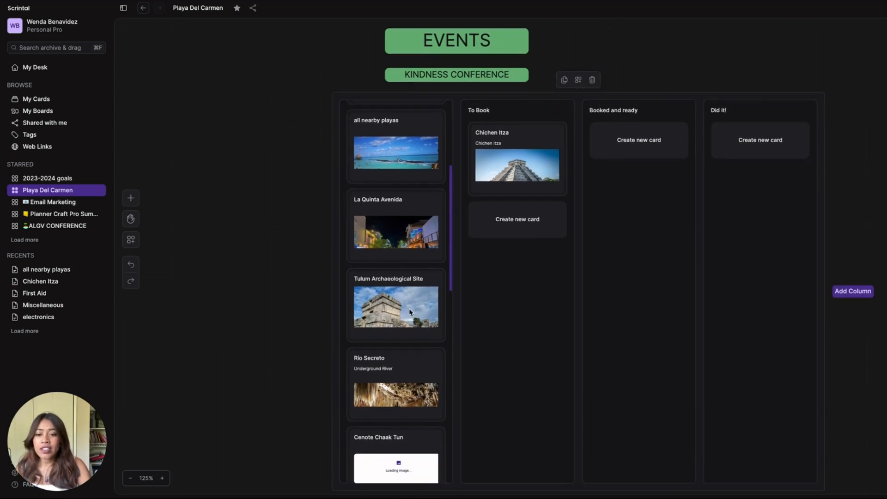
{"action": "scroll", "coordinate": [407, 310], "scroll_direction": "down", "scroll_amount": 2}
{"action": "left_click", "coordinate": [421, 287]}
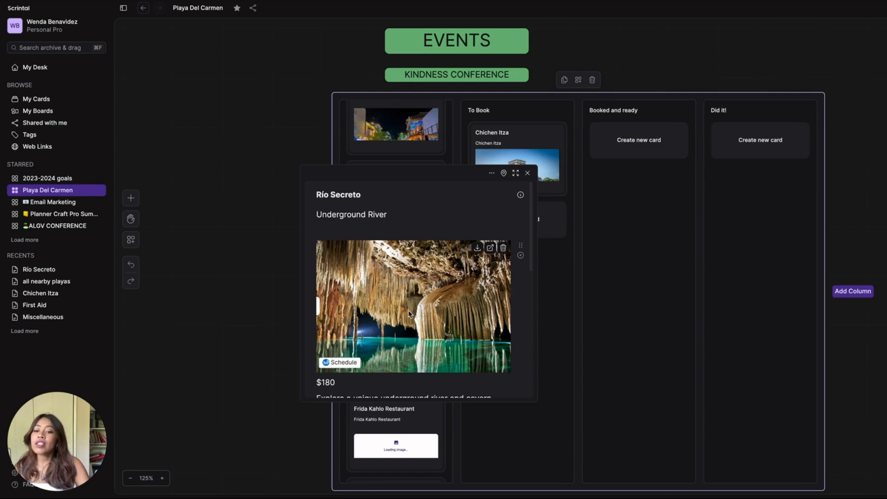
{"action": "scroll", "coordinate": [409, 314], "scroll_direction": "down", "scroll_amount": 3}
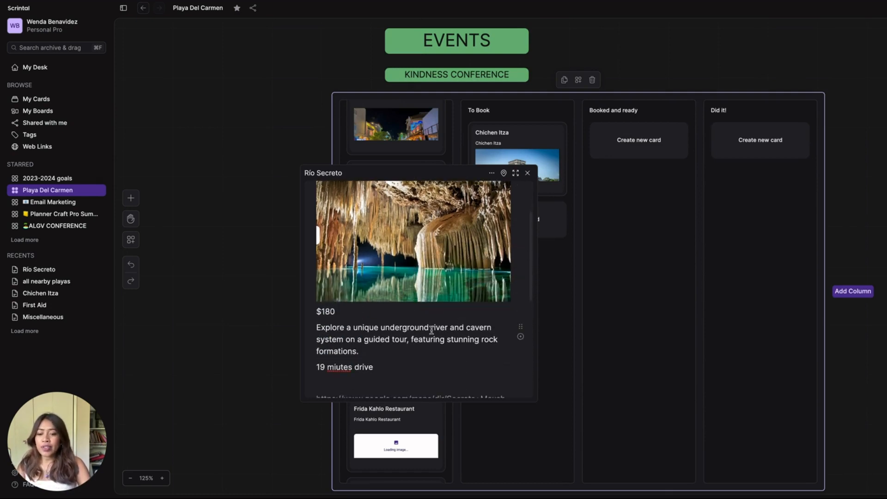
{"action": "scroll", "coordinate": [432, 330], "scroll_direction": "down", "scroll_amount": 2}
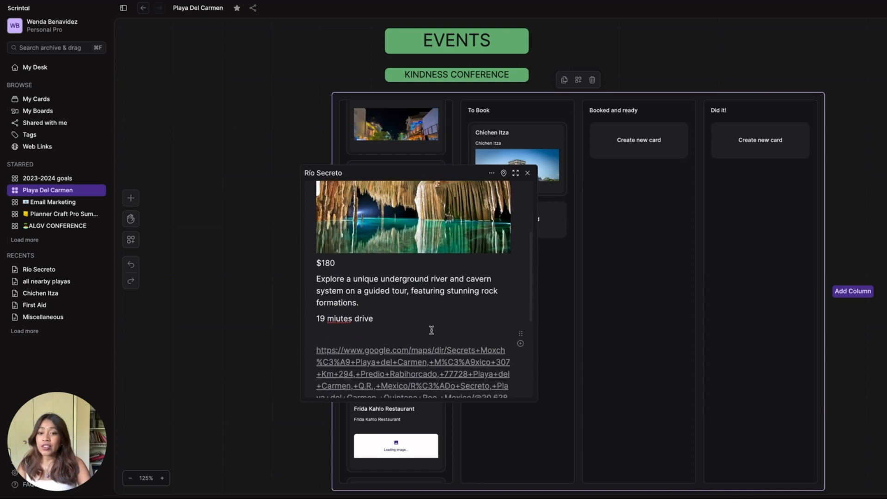
{"action": "scroll", "coordinate": [434, 319], "scroll_direction": "down", "scroll_amount": 4}
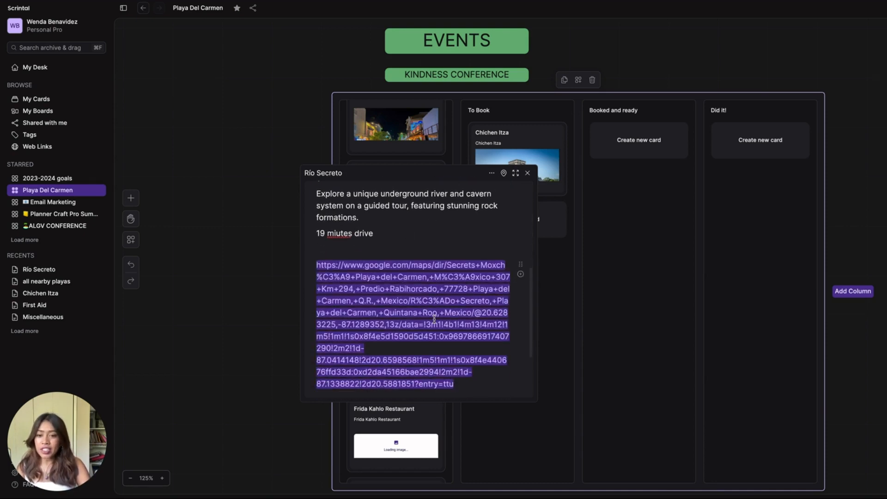
{"action": "scroll", "coordinate": [434, 319], "scroll_direction": "down", "scroll_amount": 4}
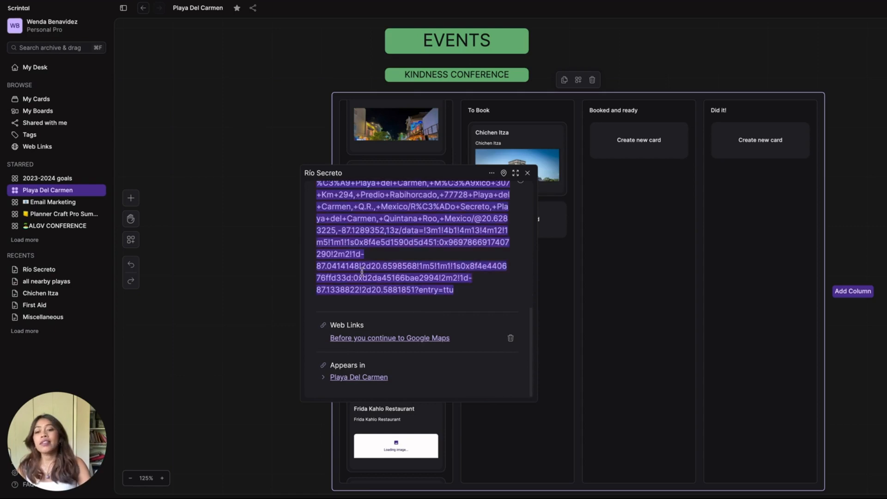
Step: Correct the misspelled word in the Río Secreto card's drive time so the line reads "19 minutes drive"
{"action": "scroll", "coordinate": [362, 272], "scroll_direction": "up", "scroll_amount": 5}
{"action": "left_click", "coordinate": [338, 249]}
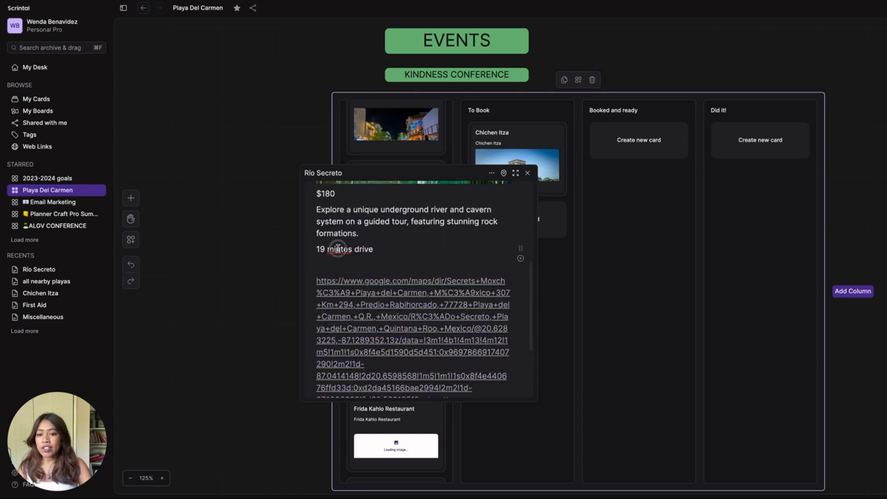
{"action": "type", "text": "n"}
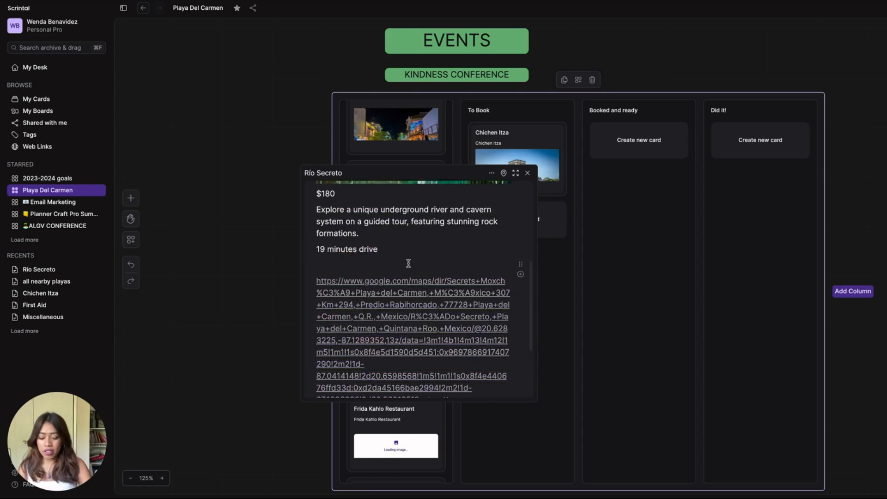
Step: Recheck the Río Secreto card's details and look over the board's flight, hotel, food, packing and events sections
{"action": "scroll", "coordinate": [417, 262], "scroll_direction": "up", "scroll_amount": 8}
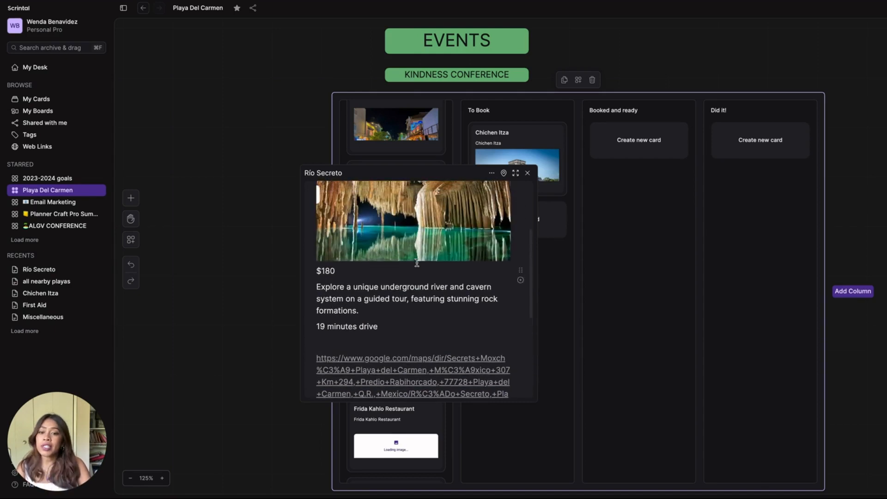
{"action": "scroll", "coordinate": [417, 266], "scroll_direction": "up", "scroll_amount": 1}
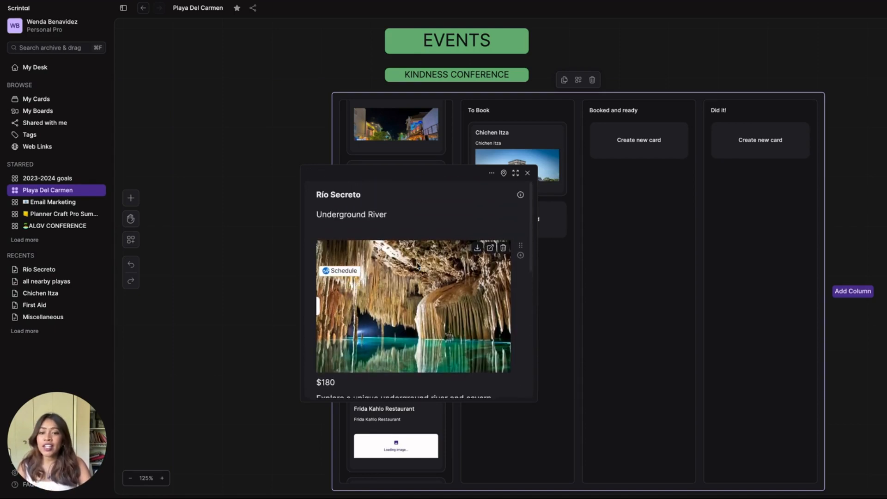
{"action": "scroll", "coordinate": [417, 265], "scroll_direction": "down", "scroll_amount": 5}
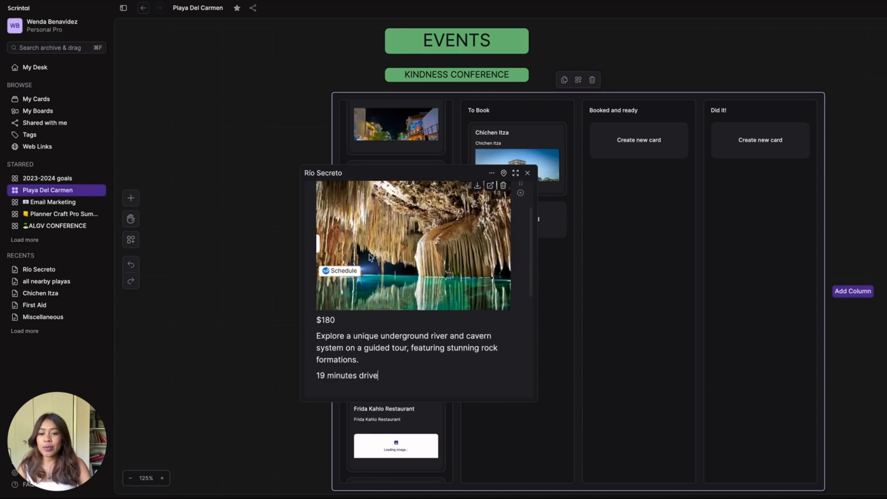
{"action": "scroll", "coordinate": [410, 284], "scroll_direction": "down", "scroll_amount": 2}
{"action": "scroll", "coordinate": [391, 267], "scroll_direction": "up", "scroll_amount": 6}
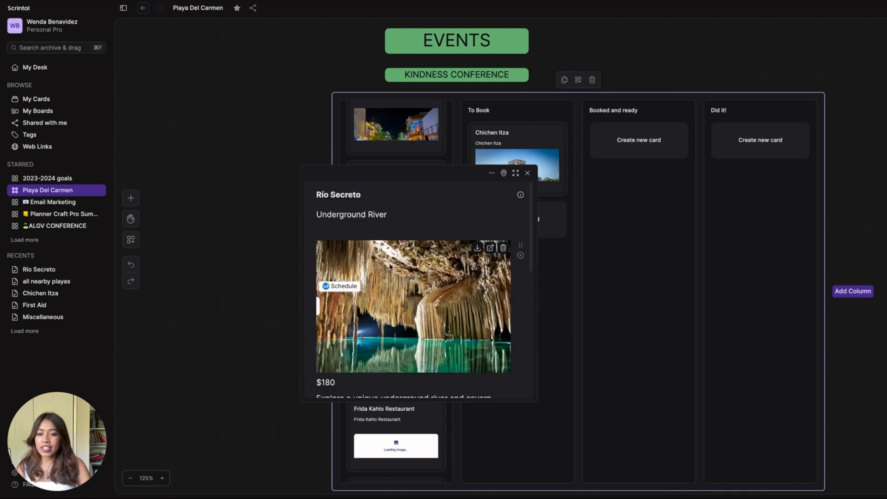
{"action": "scroll", "coordinate": [539, 298], "scroll_direction": "up", "scroll_amount": 2}
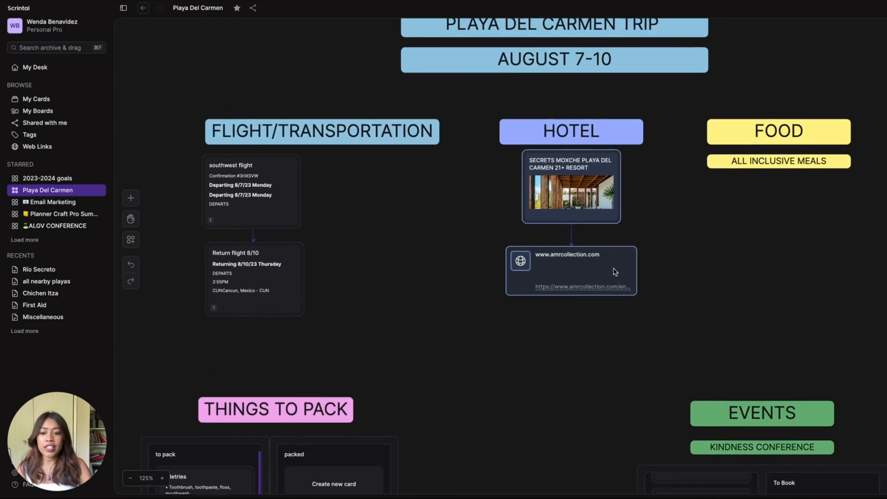
{"action": "scroll", "coordinate": [677, 264], "scroll_direction": "down", "scroll_amount": 3}
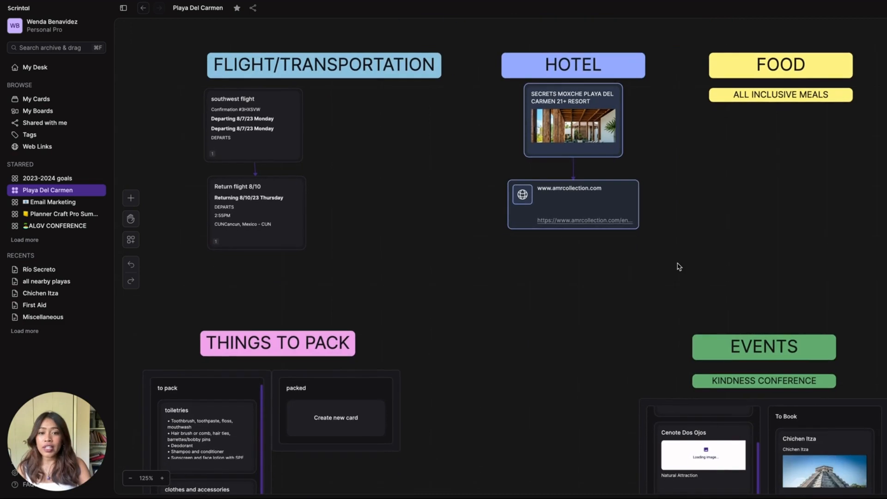
Step: Add a text heading reading "itinerary" in the empty area below the packing and events columns
{"action": "scroll", "coordinate": [783, 220], "scroll_direction": "down", "scroll_amount": 15}
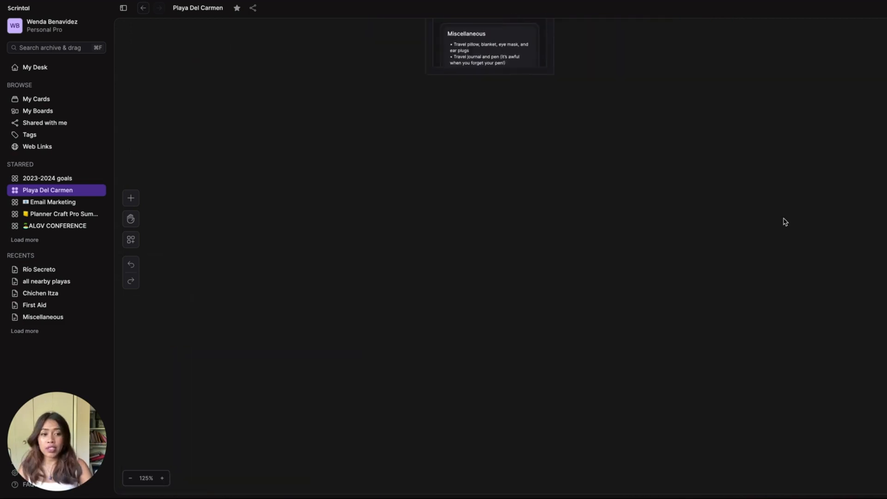
{"action": "scroll", "coordinate": [783, 219], "scroll_direction": "up", "scroll_amount": 3}
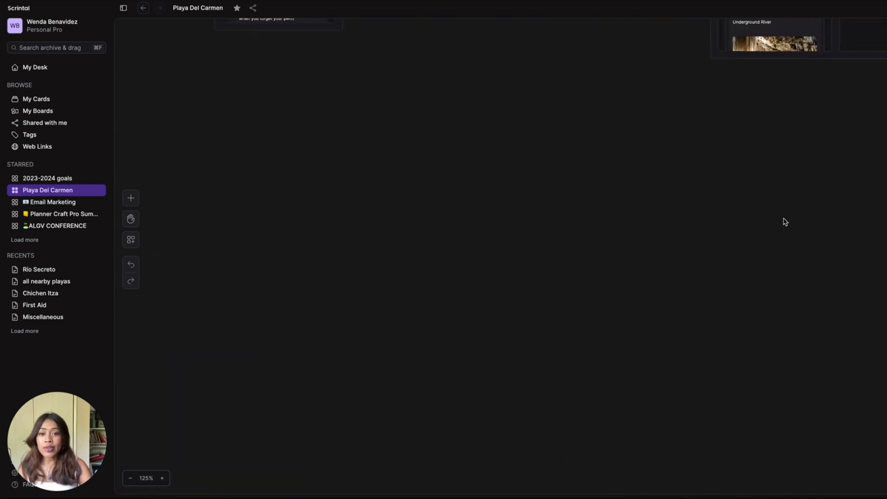
{"action": "left_click", "coordinate": [132, 198]}
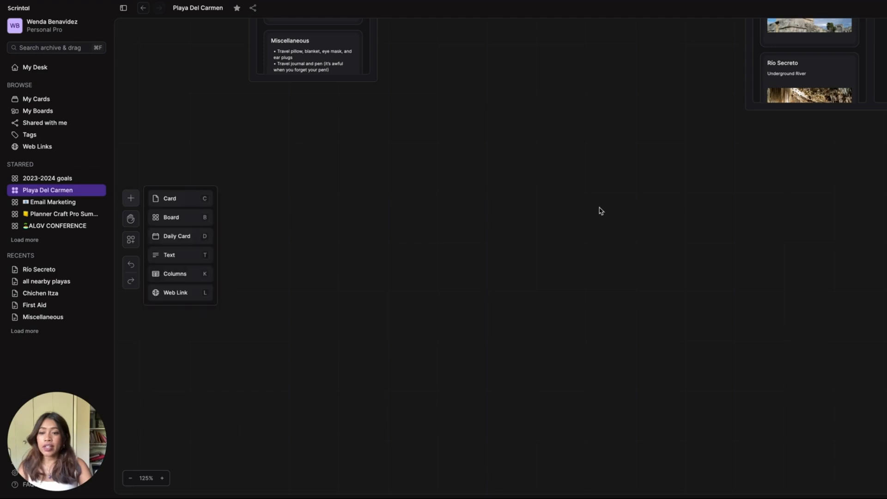
{"action": "left_click_drag", "start_coordinate": [171, 255], "coordinate": [493, 184]}
{"action": "type", "text": "iten"}
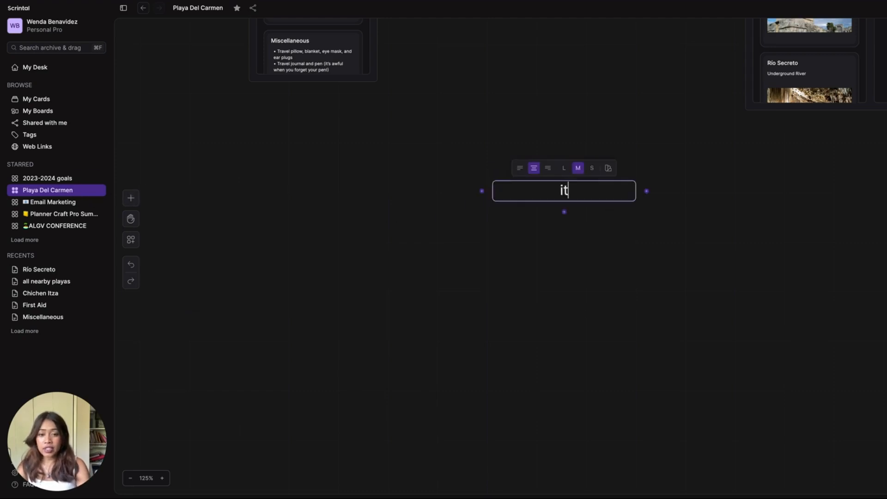
{"action": "key", "text": "BackSpace"}
{"action": "key", "text": "BackSpace"}
{"action": "type", "text": "in"}
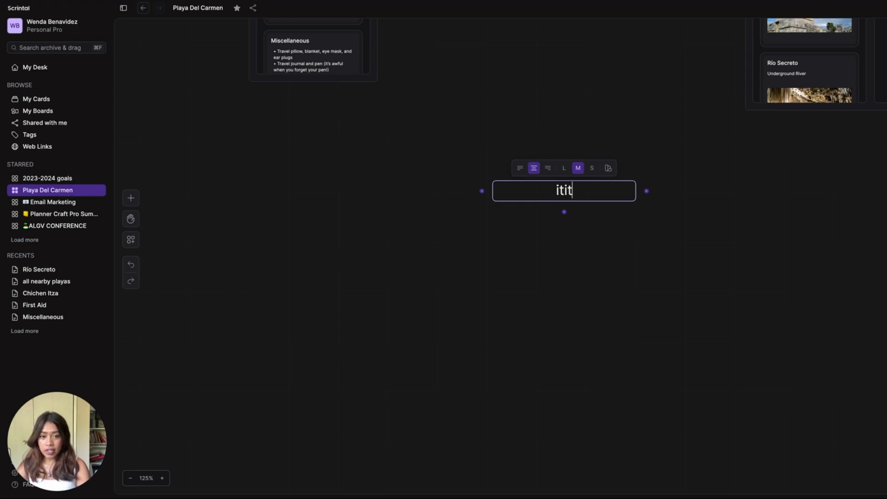
{"action": "key", "text": "BackSpace"}
{"action": "type", "text": "nerary"}
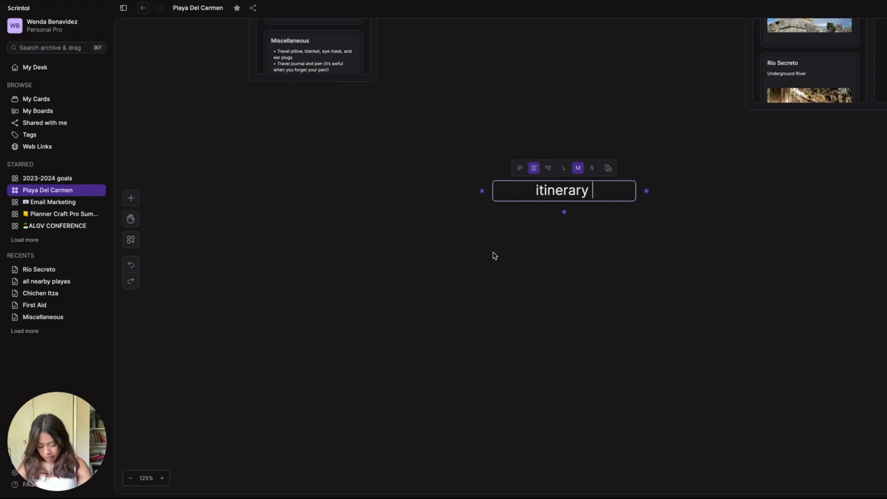
{"action": "left_click", "coordinate": [477, 249]}
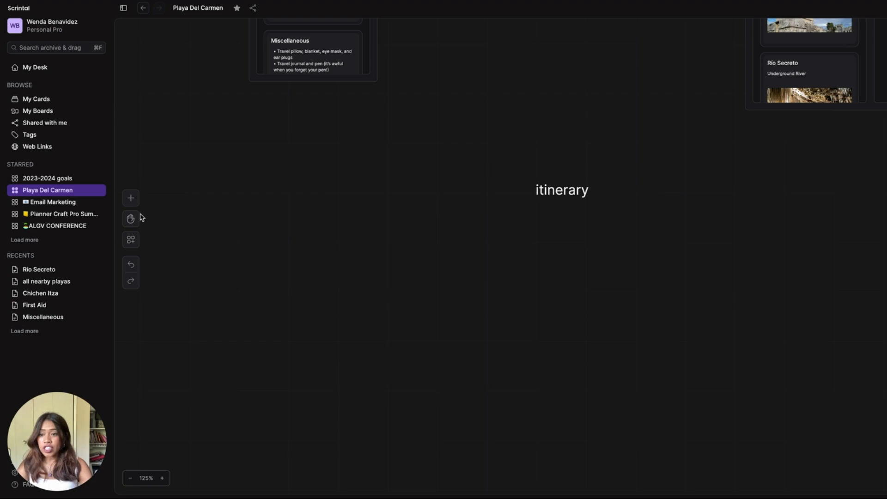
Step: Place a new columns block beneath the itinerary heading and title its first column "Day 1: August 7th"
{"action": "left_click", "coordinate": [131, 197]}
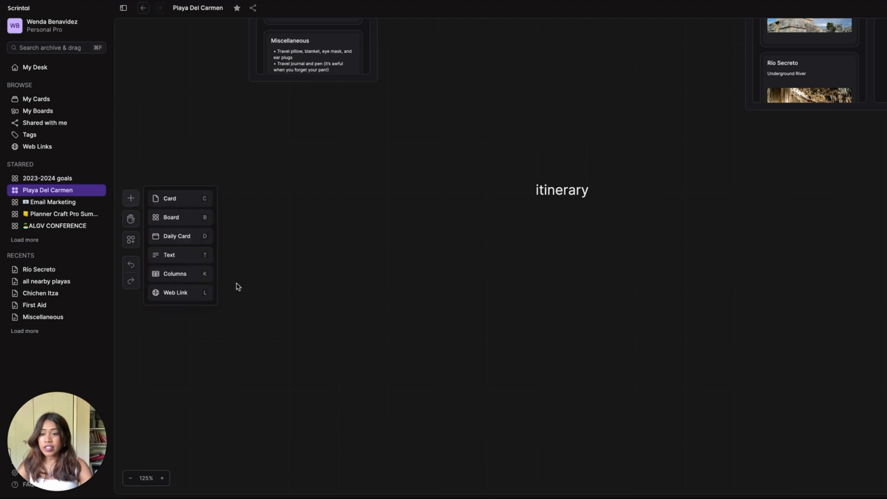
{"action": "left_click", "coordinate": [190, 276]}
{"action": "left_click", "coordinate": [436, 238]}
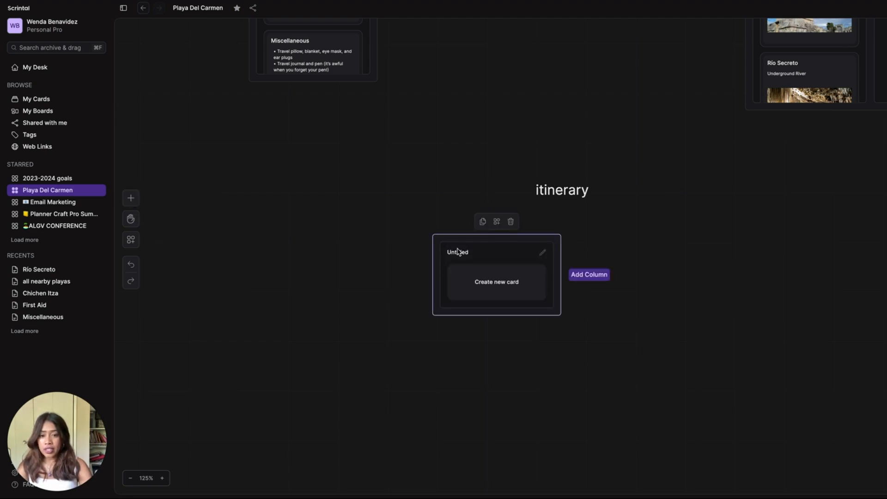
{"action": "left_click", "coordinate": [457, 253]}
{"action": "type", "text": "Day 1: August 7th"}
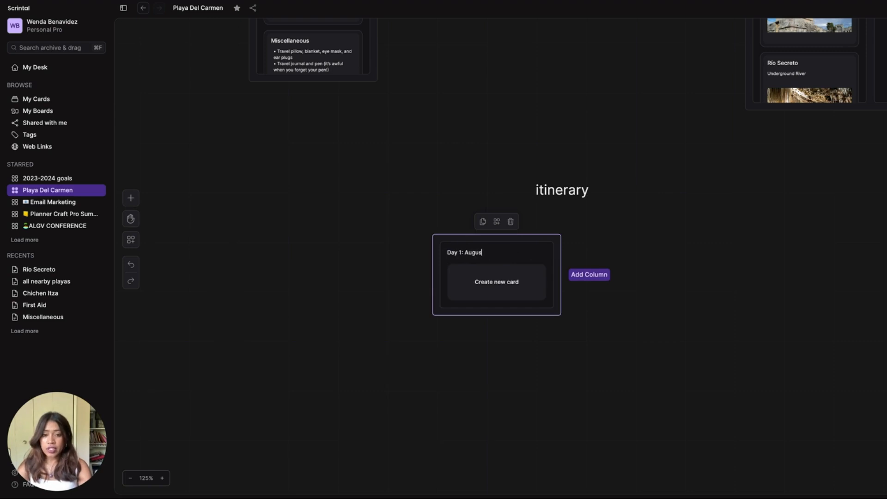
Step: Add a second column to the itinerary block, titled "Day 2: August 8th"
{"action": "left_click", "coordinate": [603, 275]}
{"action": "left_click", "coordinate": [582, 253]}
{"action": "type", "text": "Day 2:"}
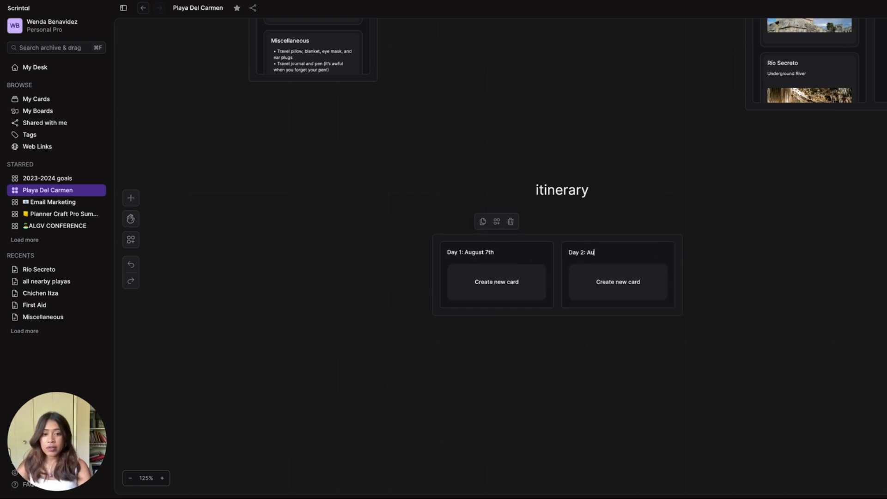
{"action": "type", "text": "August 8th"}
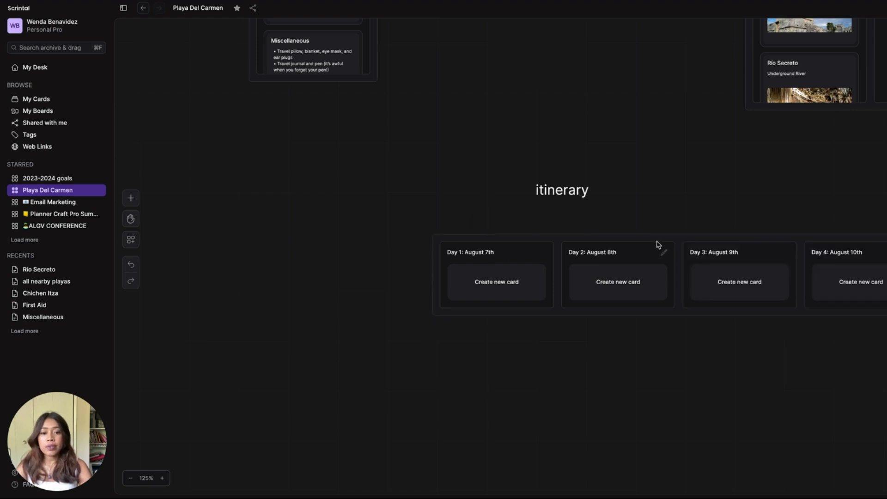
Step: Move the itinerary columns block so it sits centred under its heading, and add two blank cards to the Day 1: August 7th column
{"action": "left_click_drag", "start_coordinate": [658, 243], "coordinate": [567, 229]}
{"action": "left_click", "coordinate": [401, 273]}
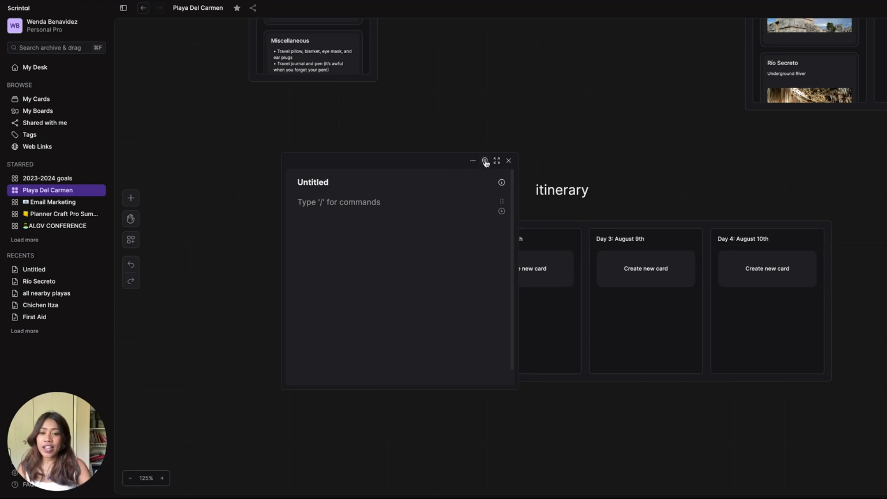
{"action": "left_click", "coordinate": [509, 160]}
{"action": "left_click", "coordinate": [403, 347]}
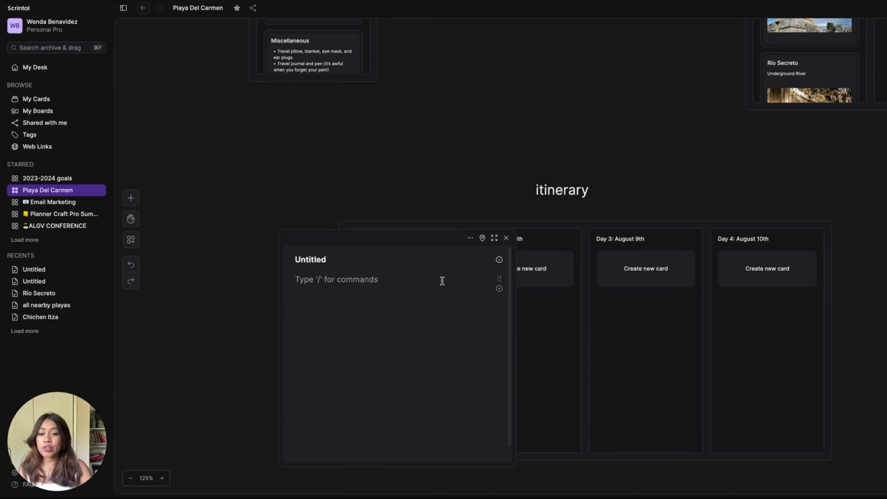
{"action": "left_click", "coordinate": [506, 238]}
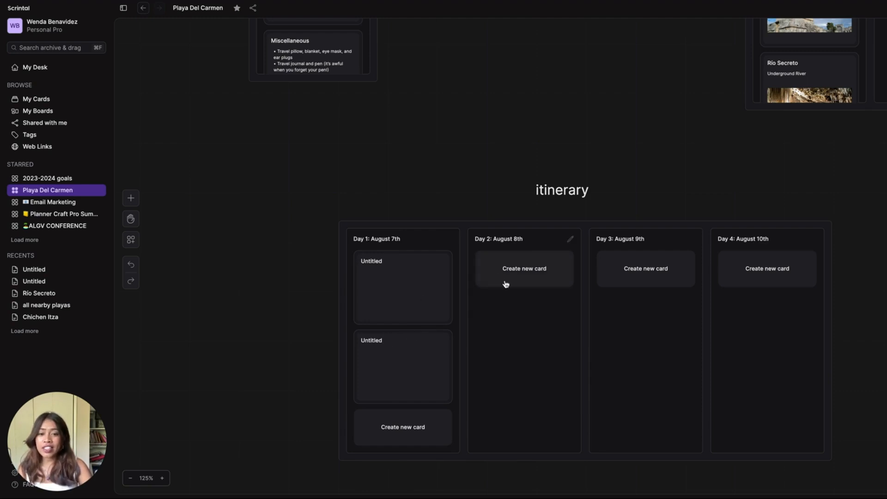
Step: Add one blank card to the Day 2: August 8th column of the itinerary block
{"action": "scroll", "coordinate": [519, 279], "scroll_direction": "right", "scroll_amount": 4}
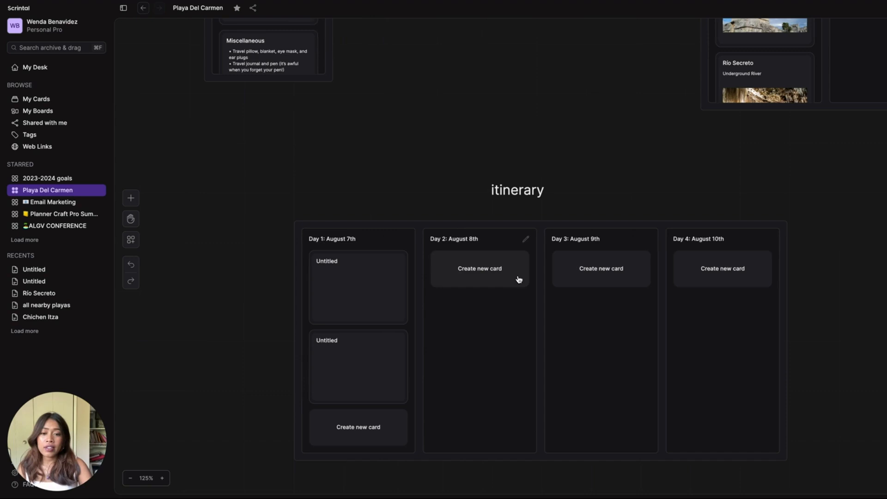
{"action": "left_click", "coordinate": [453, 281]}
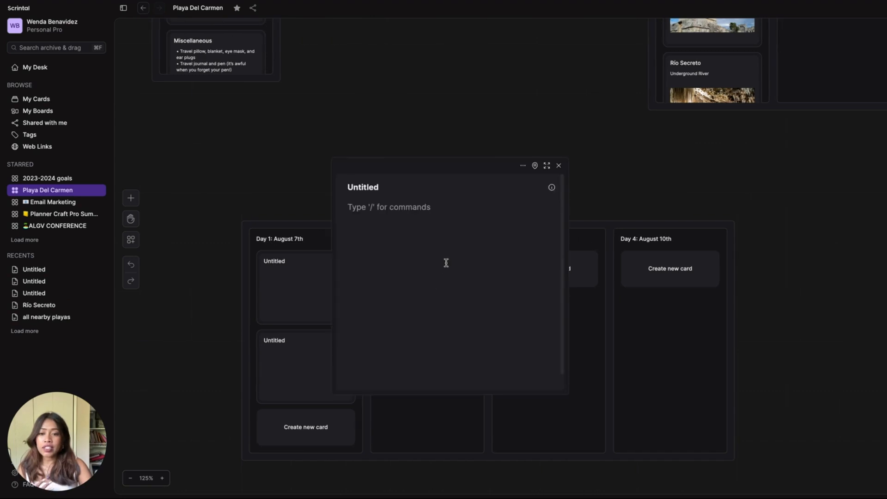
{"action": "left_click", "coordinate": [559, 166]}
Step: Look over the board's packing, events and itinerary sections, and open the "all nearby playas" card in the events columns
{"action": "scroll", "coordinate": [582, 257], "scroll_direction": "up", "scroll_amount": 4}
{"action": "scroll", "coordinate": [780, 162], "scroll_direction": "up", "scroll_amount": 1}
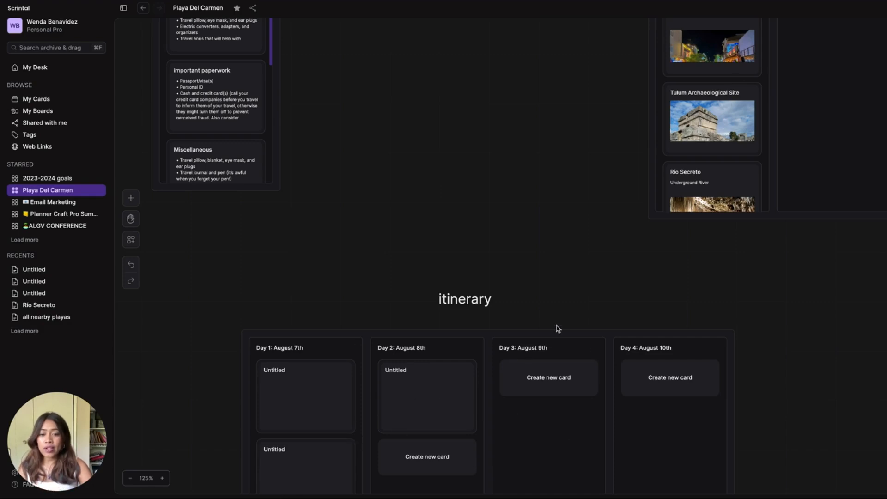
{"action": "scroll", "coordinate": [556, 329], "scroll_direction": "down", "scroll_amount": 4}
{"action": "scroll", "coordinate": [561, 345], "scroll_direction": "right", "scroll_amount": 5}
{"action": "scroll", "coordinate": [561, 344], "scroll_direction": "left", "scroll_amount": 5}
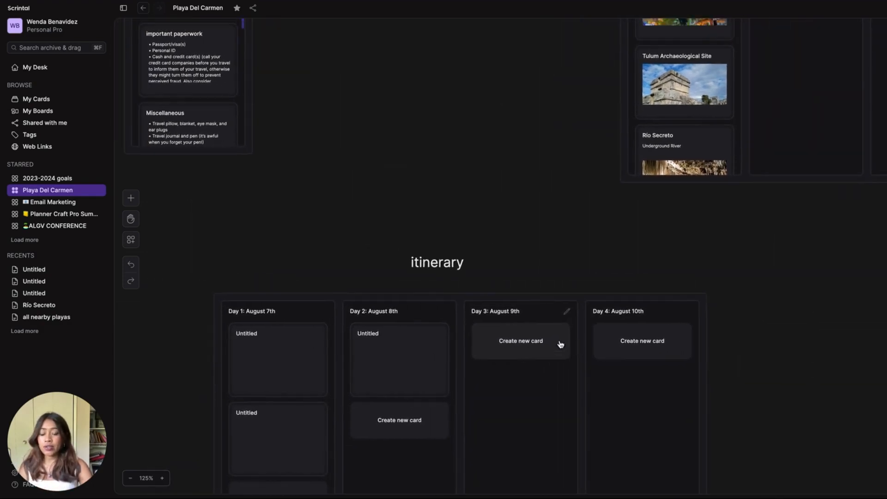
{"action": "scroll", "coordinate": [561, 344], "scroll_direction": "down", "scroll_amount": 4}
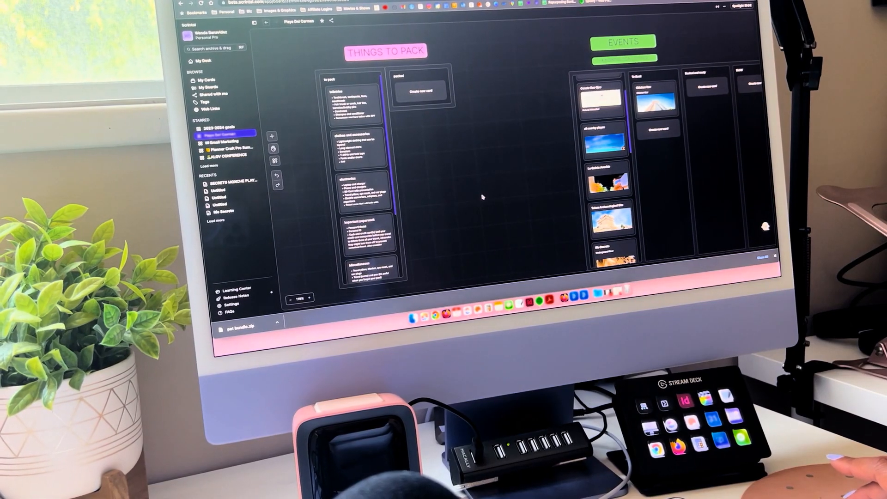
{"action": "scroll", "coordinate": [483, 197], "scroll_direction": "right", "scroll_amount": 8}
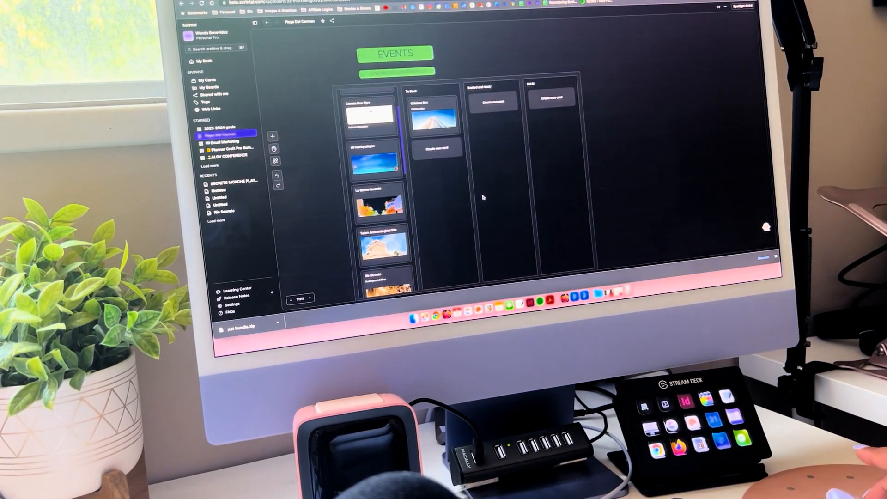
{"action": "scroll", "coordinate": [484, 197], "scroll_direction": "down", "scroll_amount": 10}
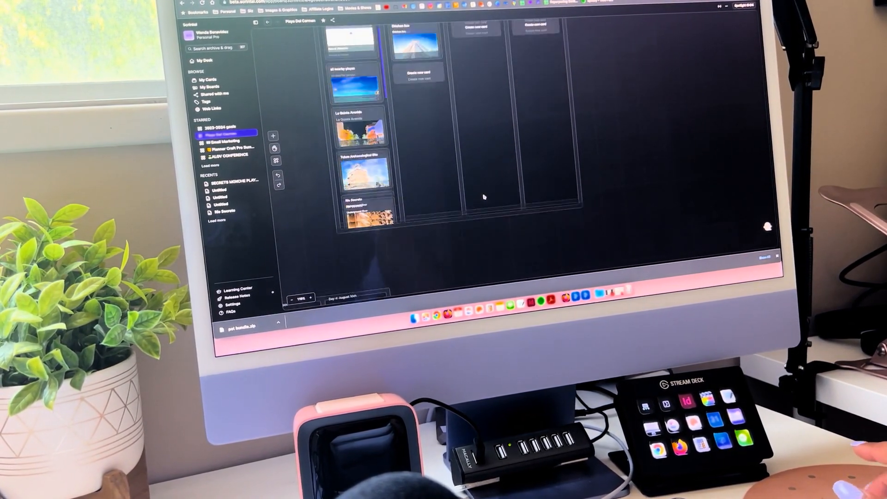
{"action": "scroll", "coordinate": [484, 197], "scroll_direction": "left", "scroll_amount": 5}
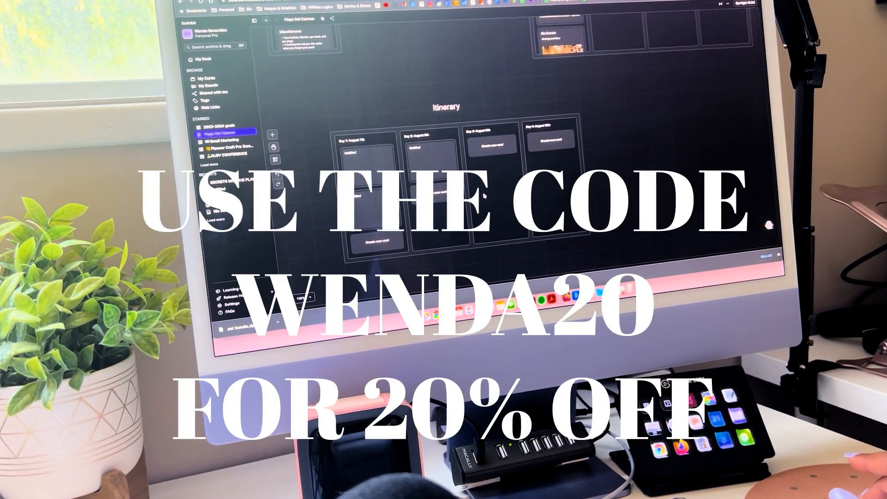
{"action": "scroll", "coordinate": [484, 196], "scroll_direction": "left", "scroll_amount": 3}
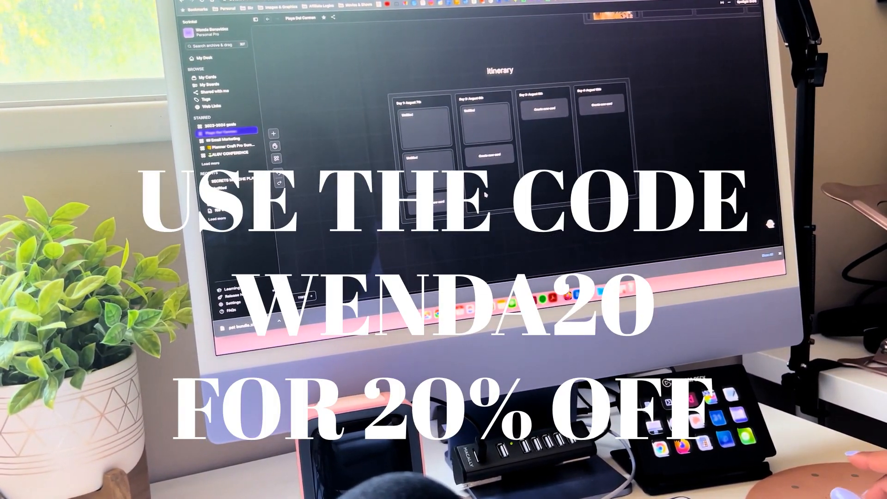
{"action": "scroll", "coordinate": [485, 194], "scroll_direction": "up", "scroll_amount": 10}
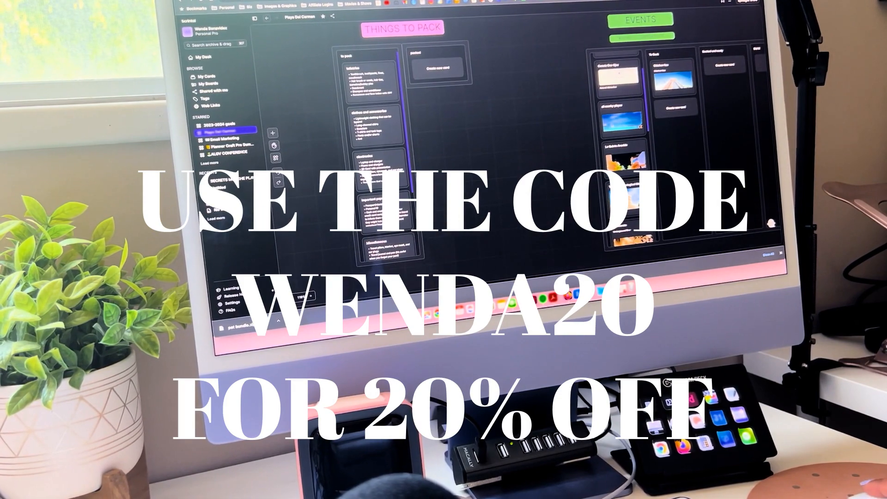
{"action": "double_click", "coordinate": [622, 121]}
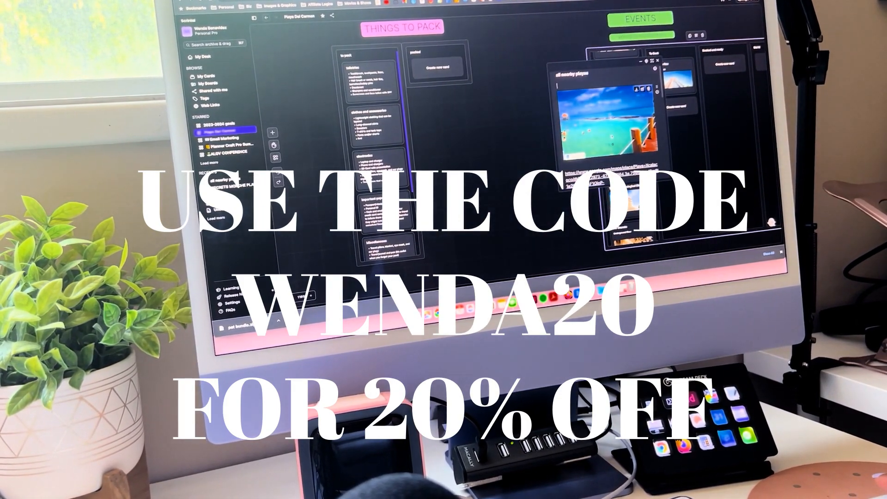